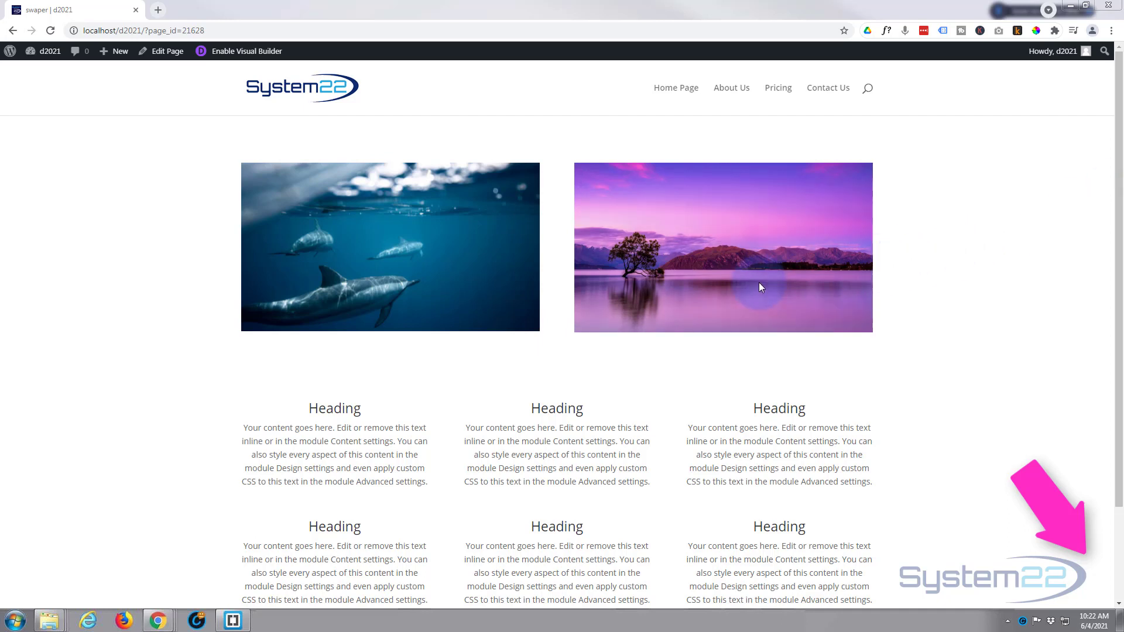
{"action": "mouse_move", "coordinate": [759, 282]}
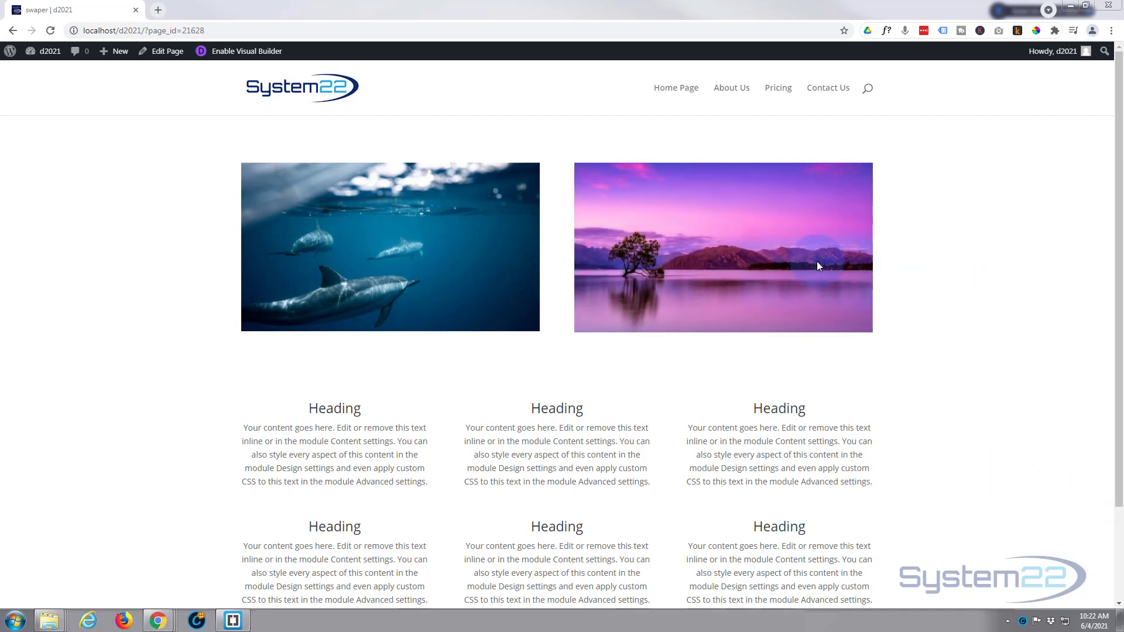
{"action": "mouse_move", "coordinate": [803, 261]}
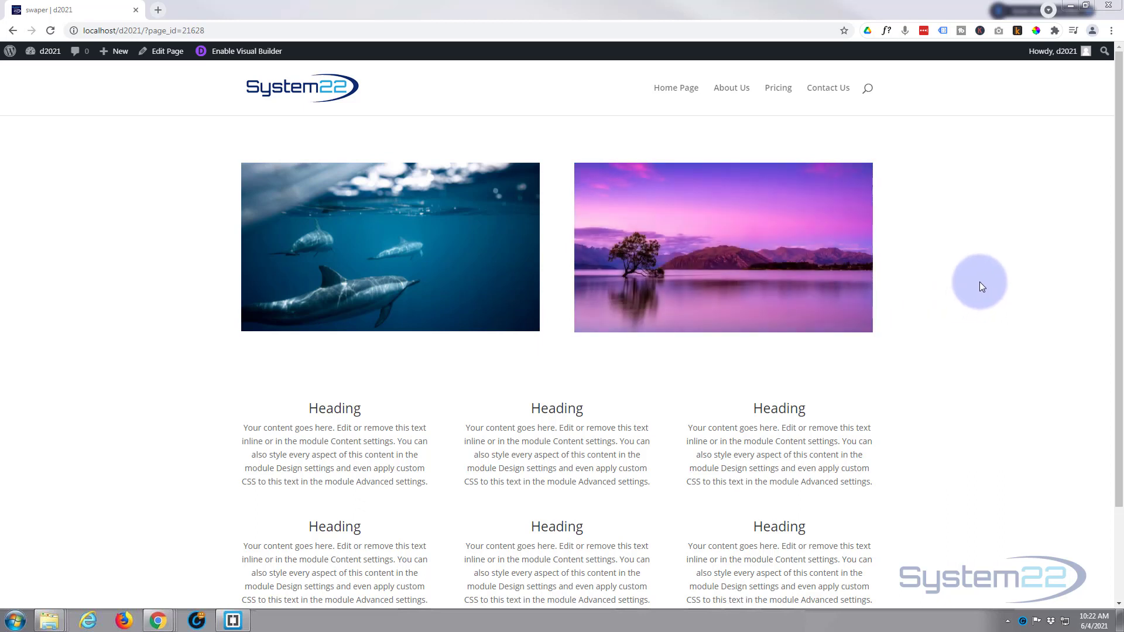
{"action": "mouse_move", "coordinate": [847, 283]}
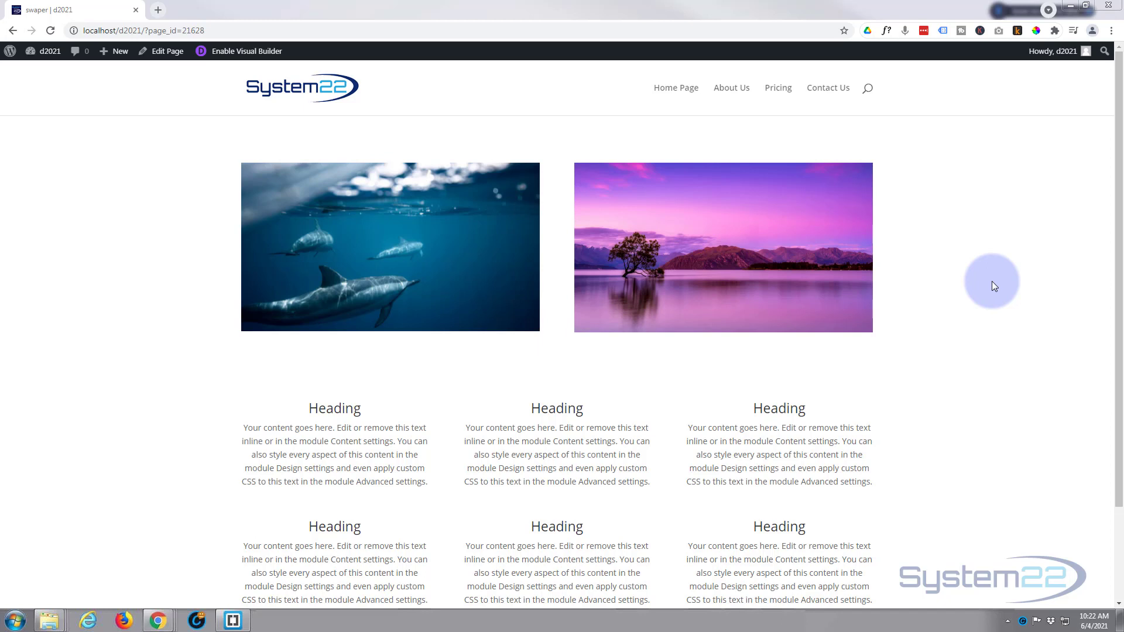
Step: Enable the visual builder on the page and insert a two-equal-column row directly below the dolphin and lake images
{"action": "left_click", "coordinate": [251, 53]}
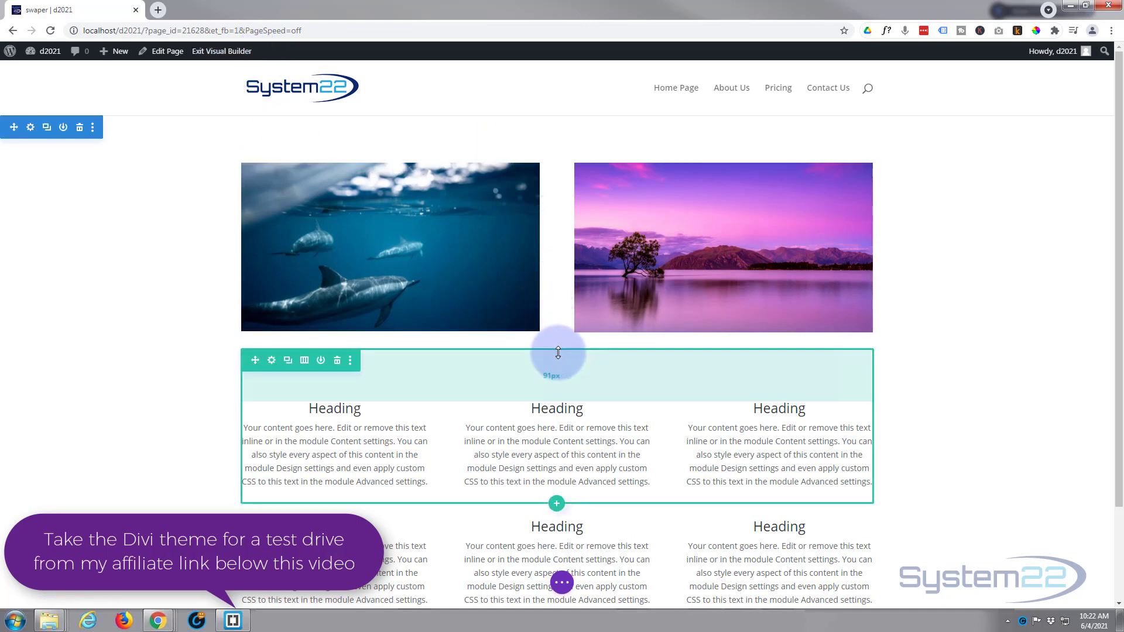
{"action": "left_click", "coordinate": [556, 349]}
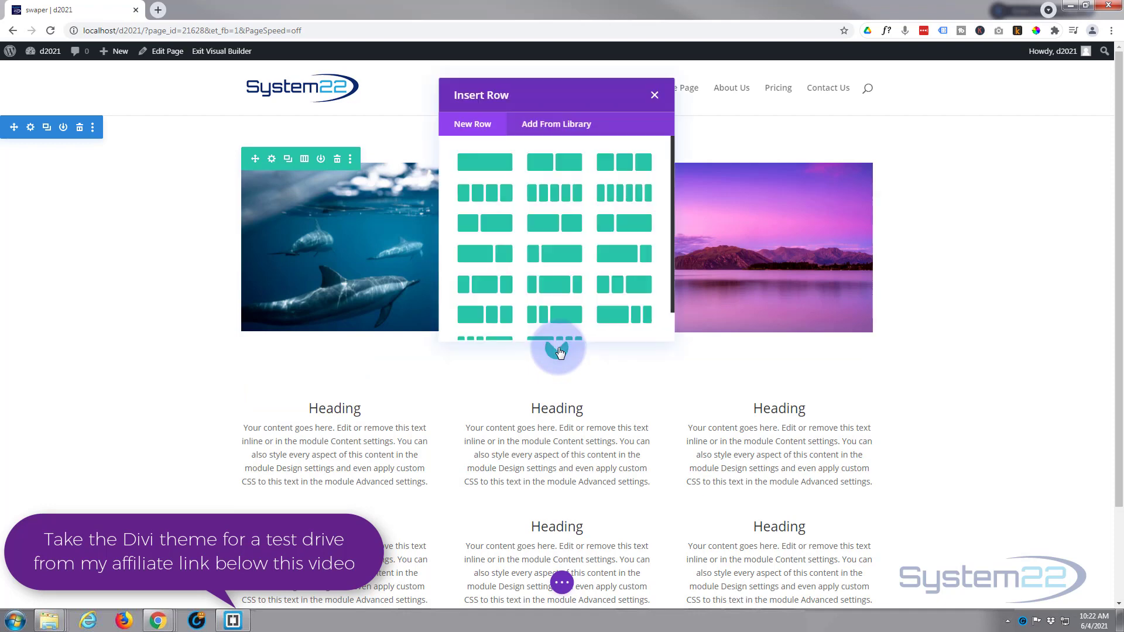
{"action": "left_click", "coordinate": [553, 162]}
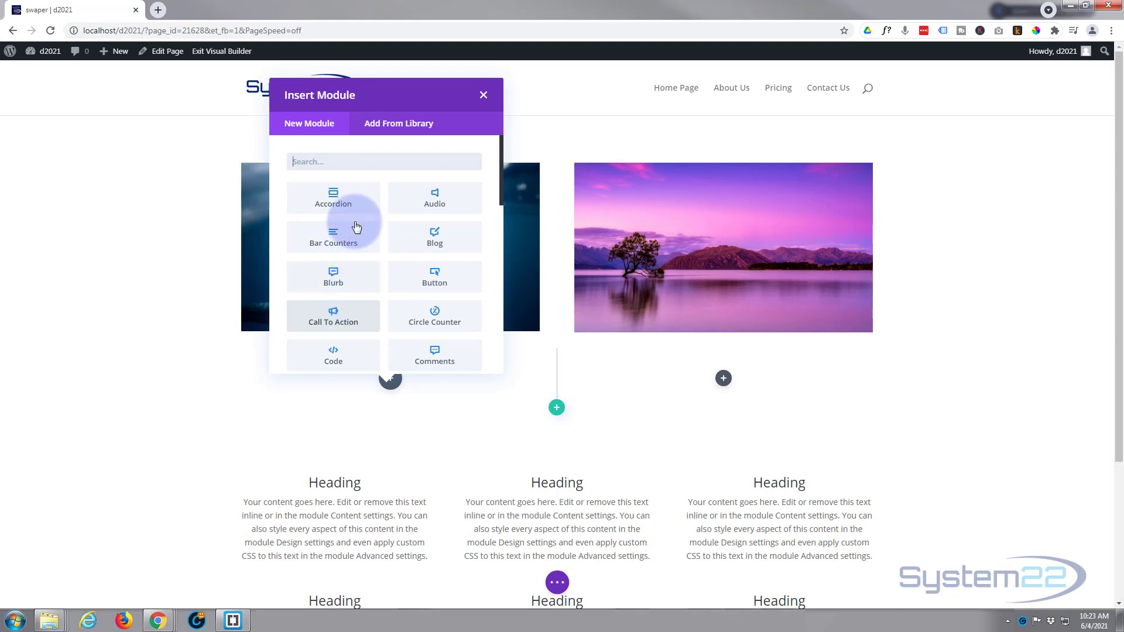
Step: Add a Call To Action module to the first column of the new row
{"action": "scroll", "coordinate": [416, 299], "scroll_direction": "down", "scroll_amount": 4}
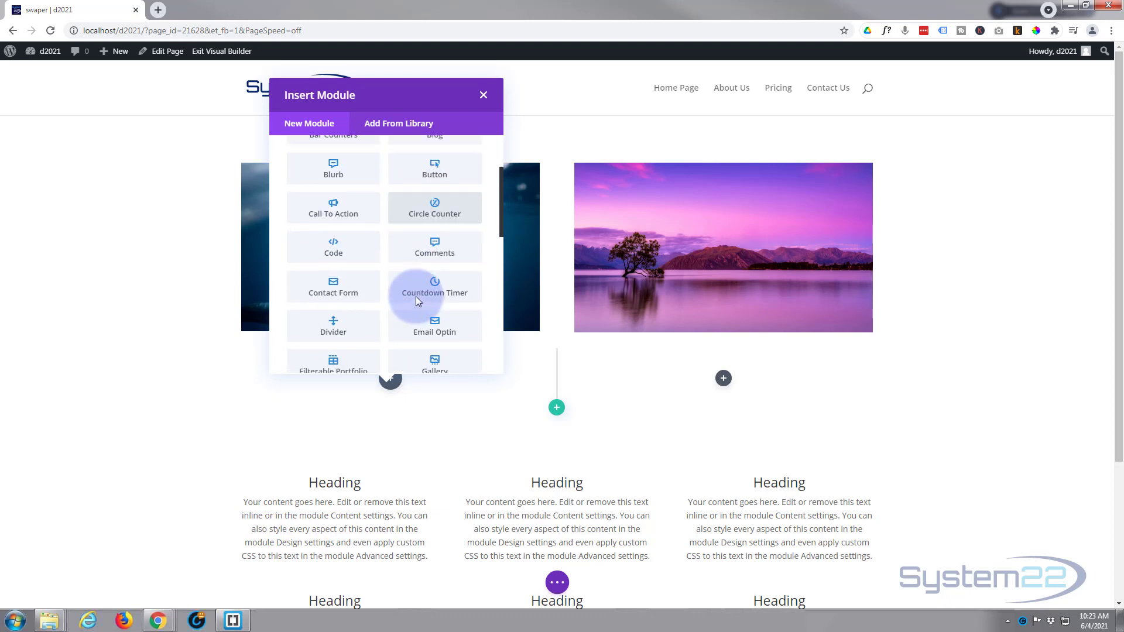
{"action": "scroll", "coordinate": [418, 300], "scroll_direction": "down", "scroll_amount": 5}
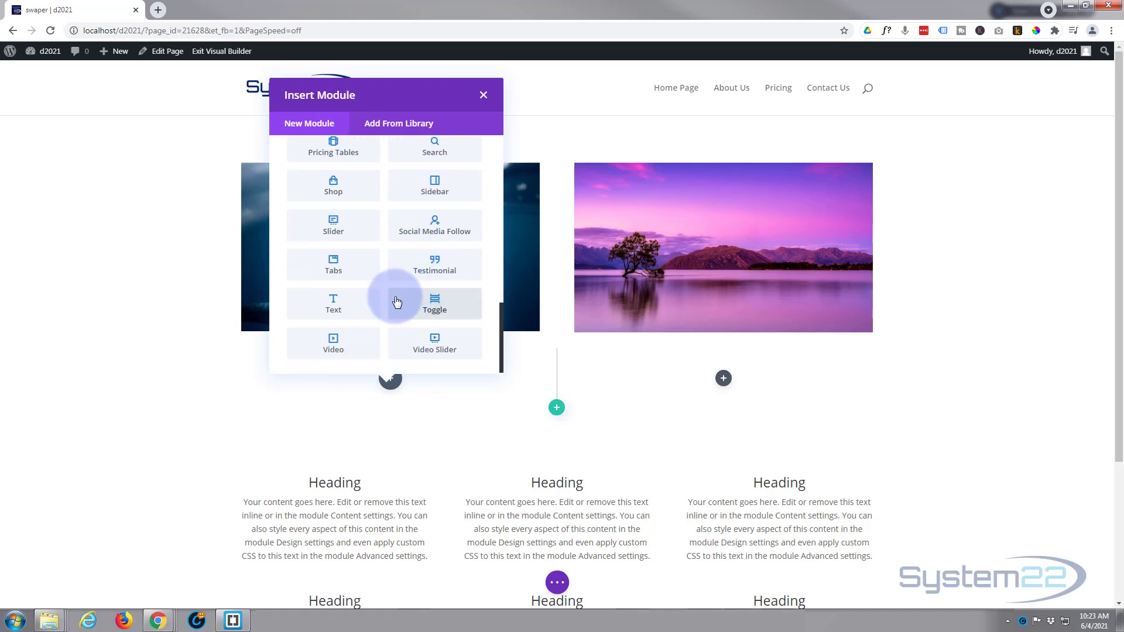
{"action": "scroll", "coordinate": [343, 298], "scroll_direction": "up", "scroll_amount": 6}
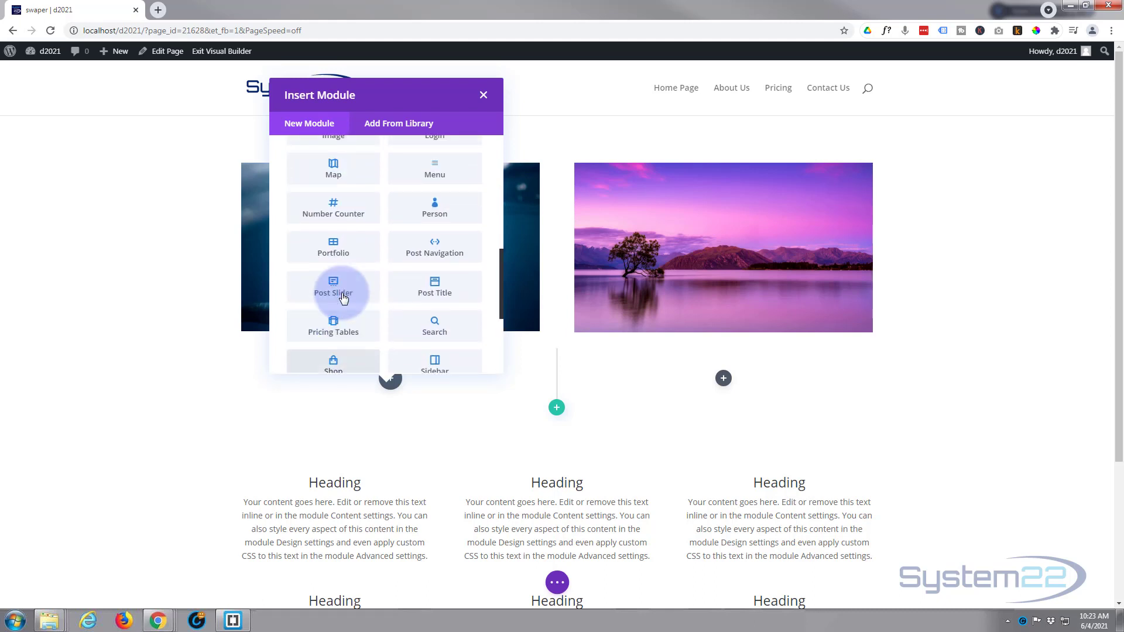
{"action": "scroll", "coordinate": [343, 299], "scroll_direction": "up", "scroll_amount": 3}
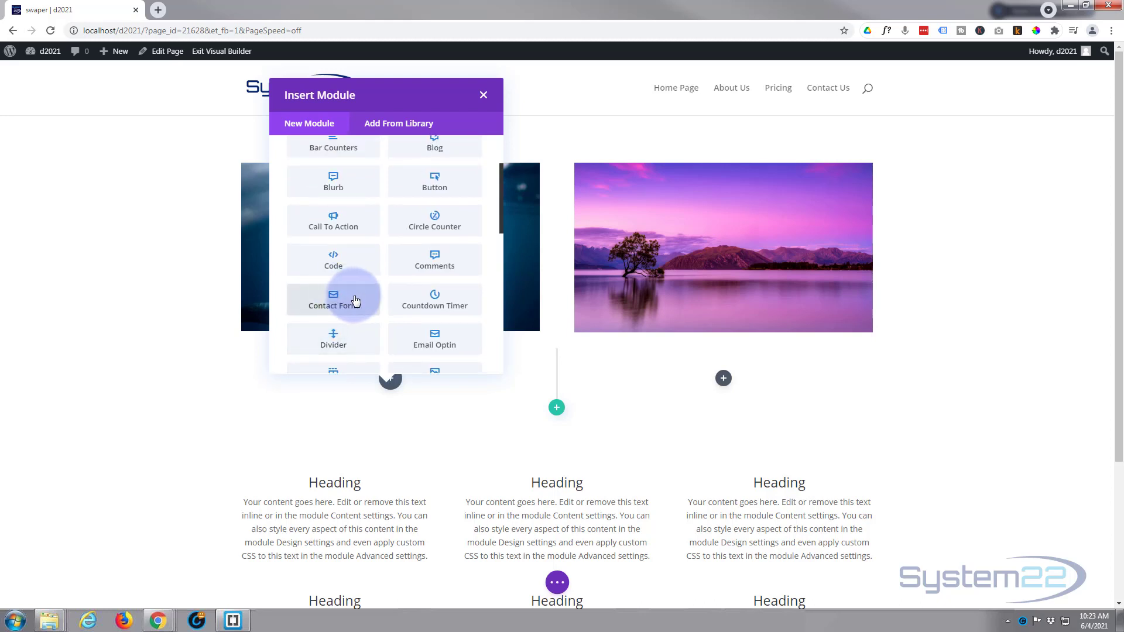
{"action": "left_click", "coordinate": [317, 228]}
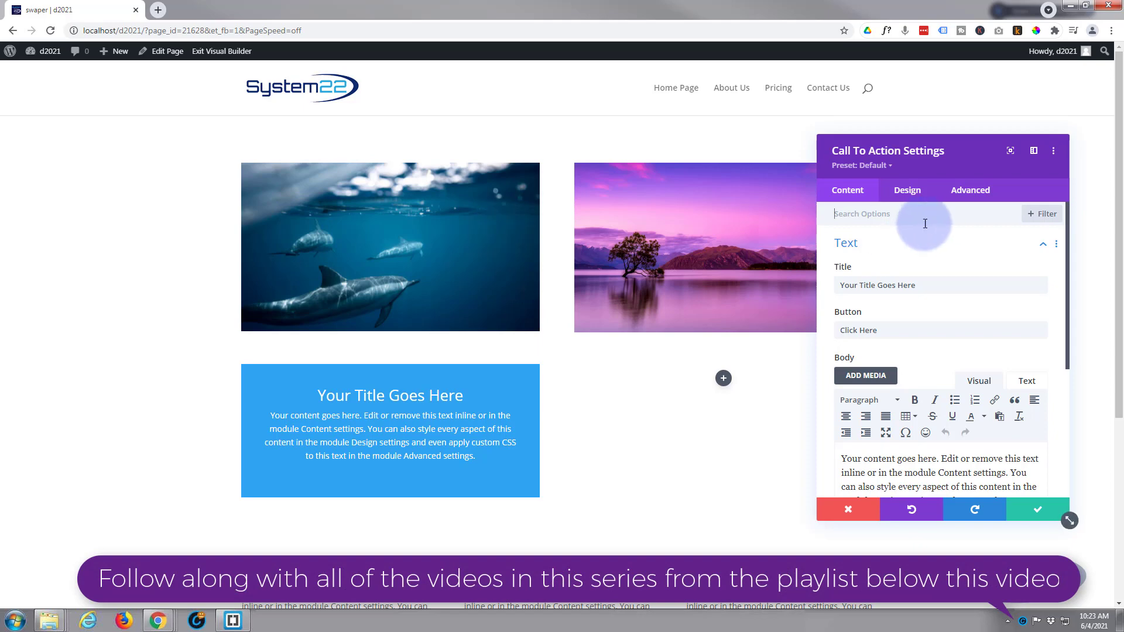
Step: Set the call to action's button link URL to "#", keeping the link target in the same window
{"action": "left_click_drag", "start_coordinate": [929, 287], "coordinate": [838, 286]}
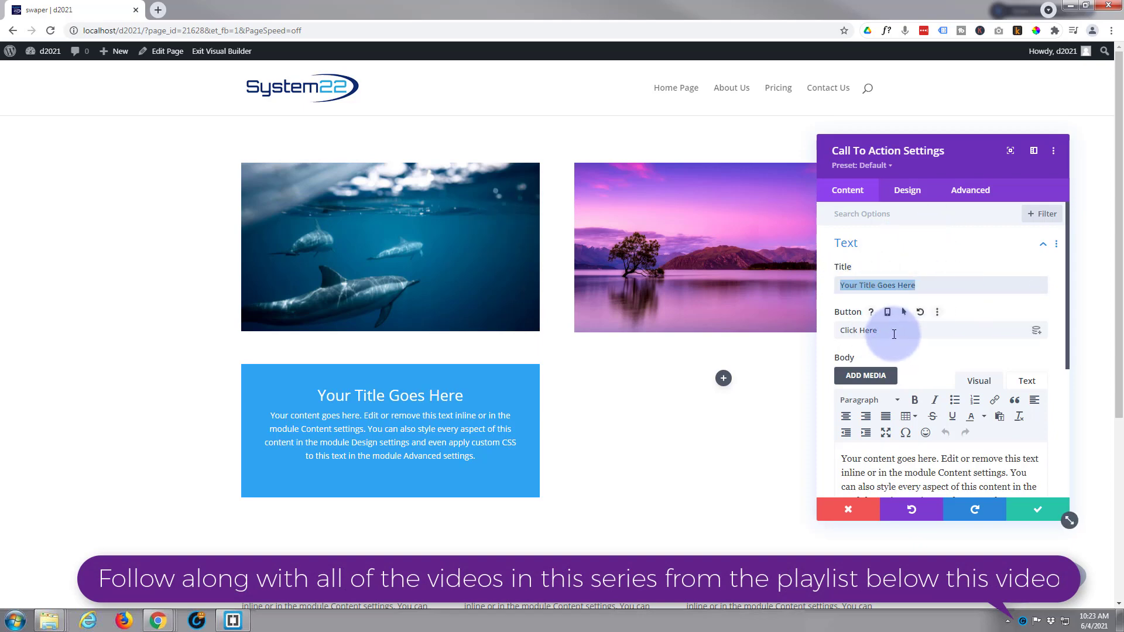
{"action": "left_click_drag", "start_coordinate": [879, 331], "coordinate": [841, 333]}
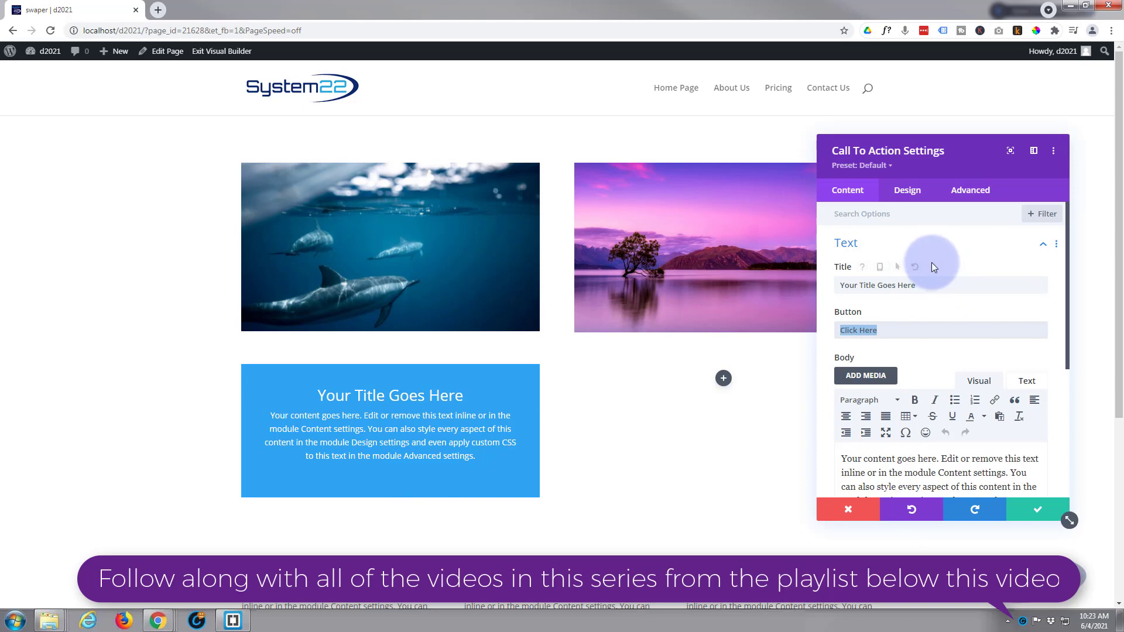
{"action": "scroll", "coordinate": [932, 268], "scroll_direction": "down", "scroll_amount": 5}
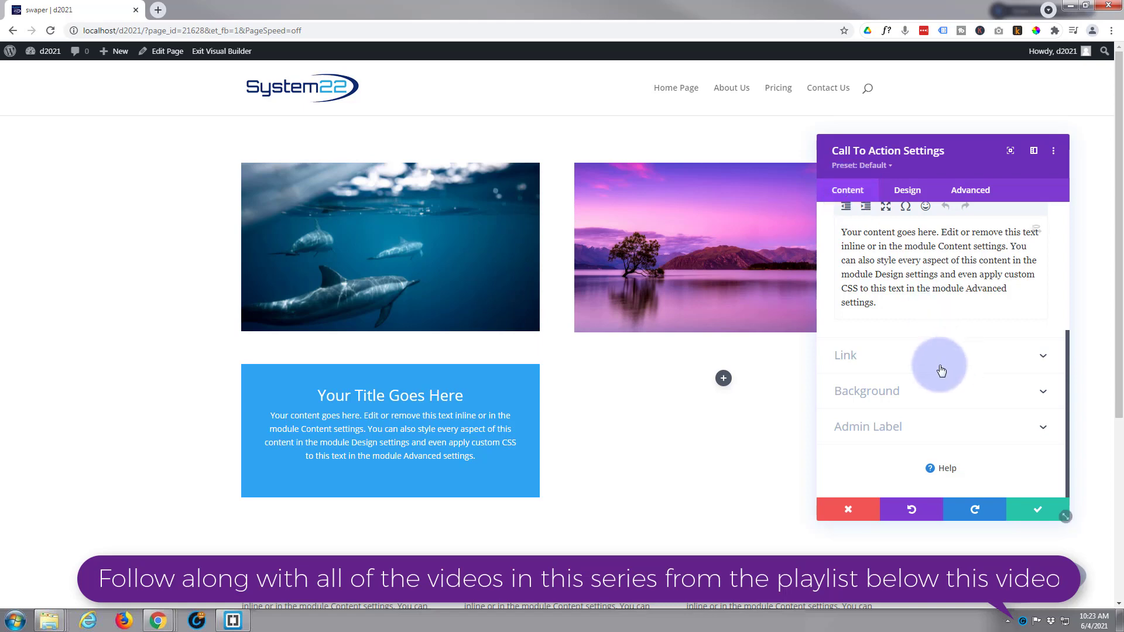
{"action": "left_click", "coordinate": [887, 359]}
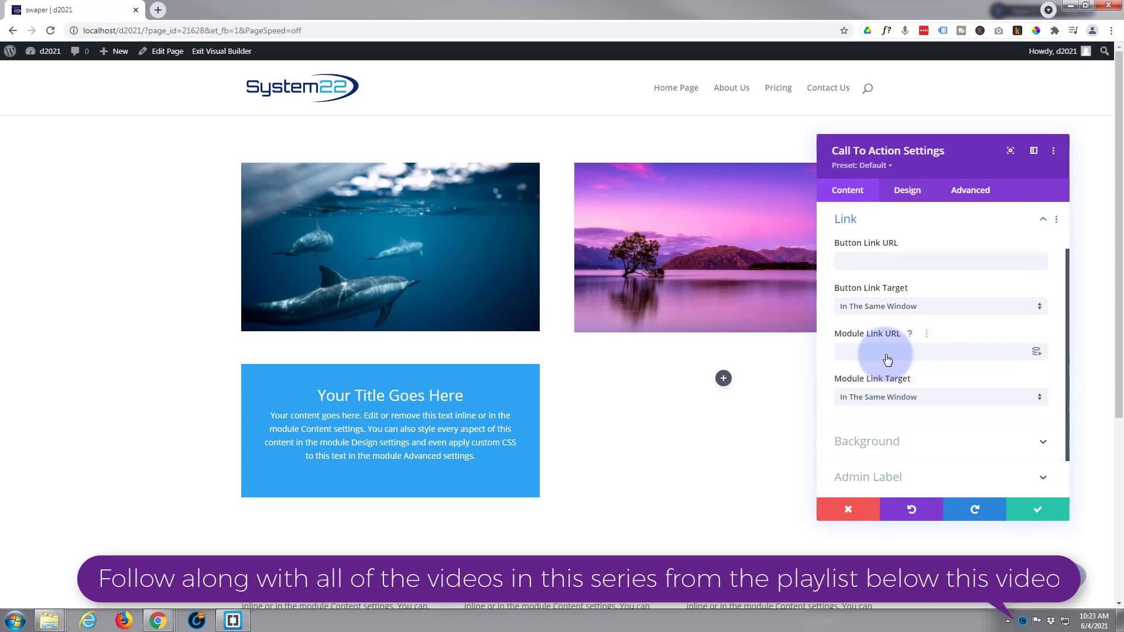
{"action": "left_click", "coordinate": [853, 263]}
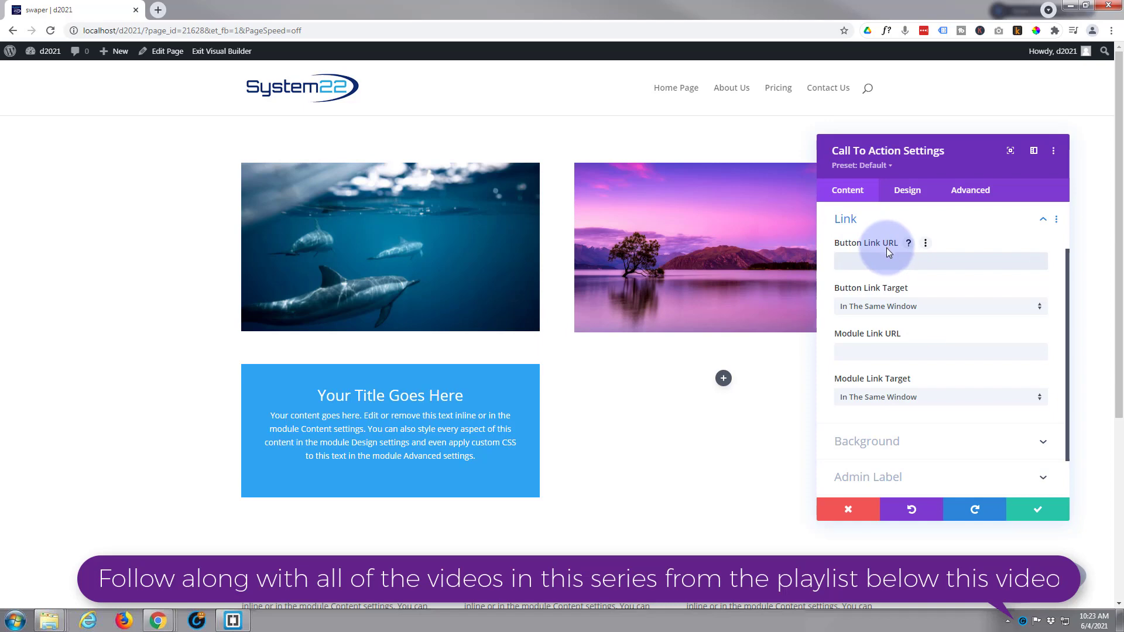
{"action": "type", "text": "#"}
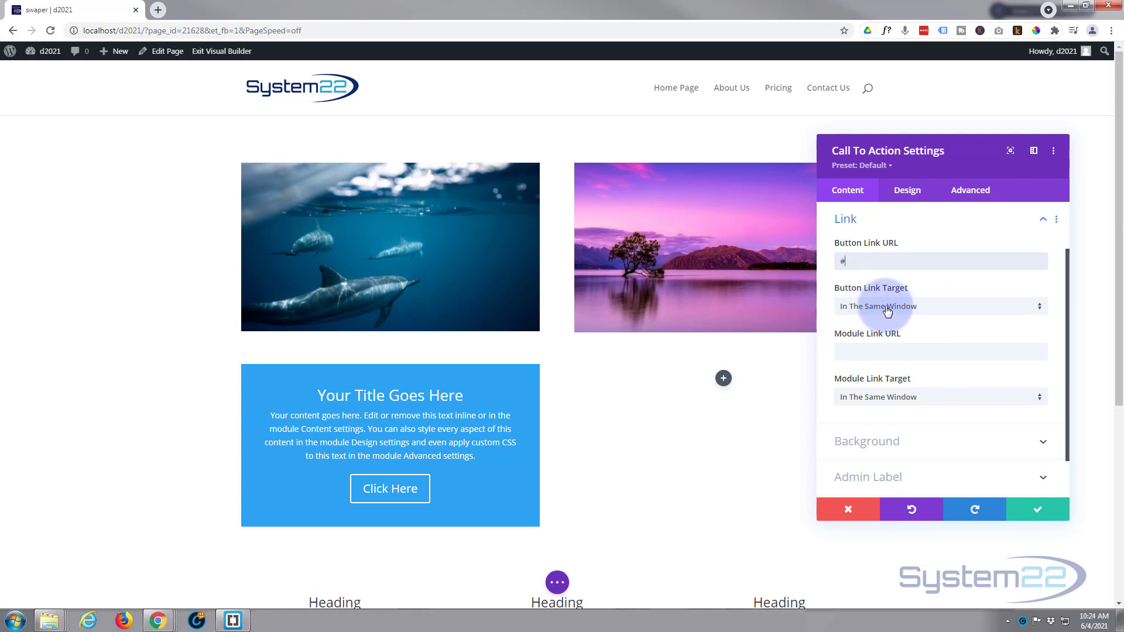
{"action": "left_click", "coordinate": [888, 310]}
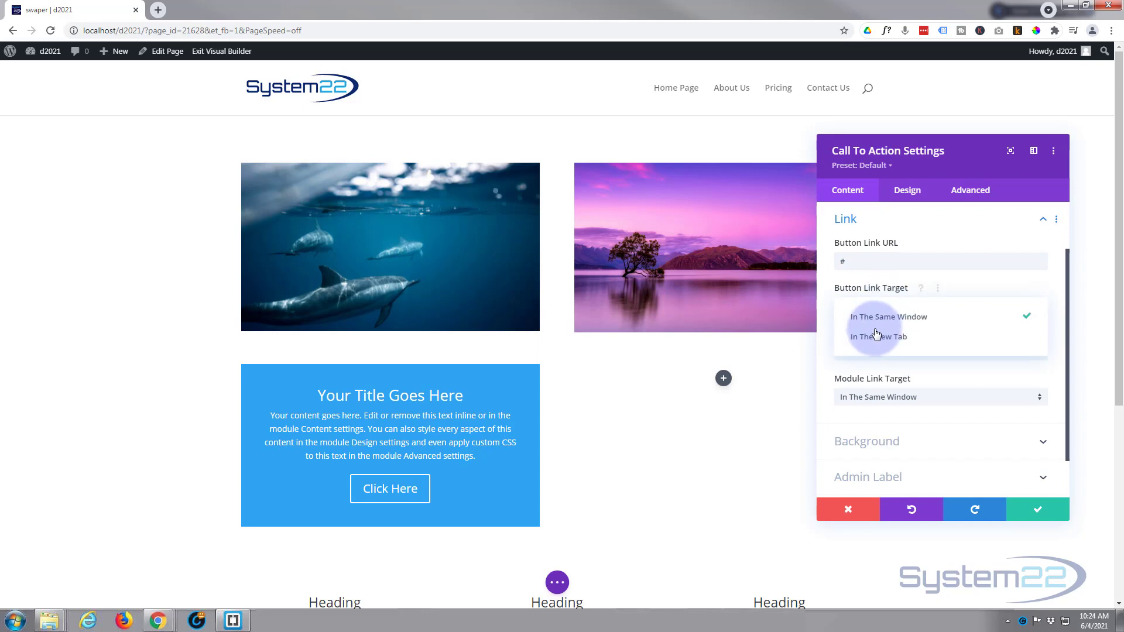
{"action": "left_click", "coordinate": [825, 309]}
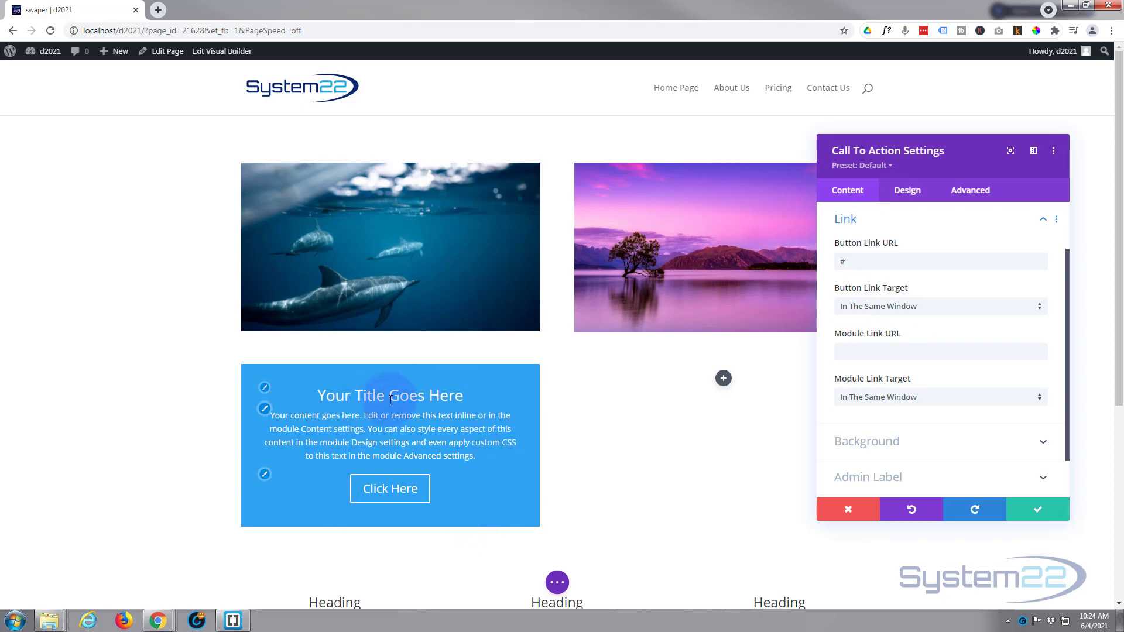
{"action": "left_click", "coordinate": [842, 352]}
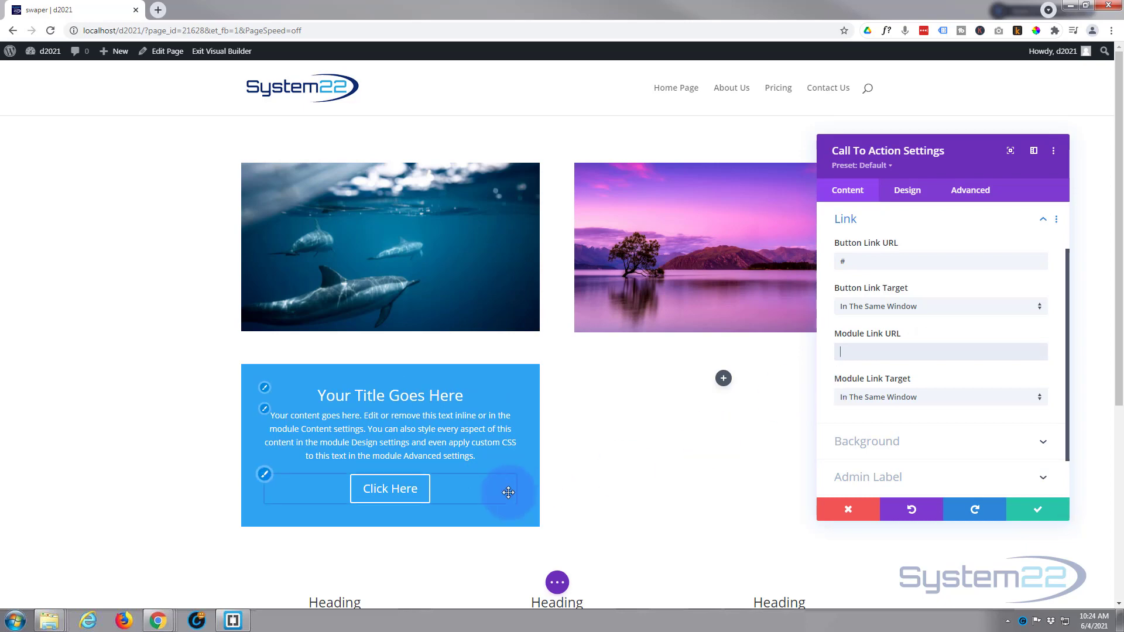
Step: Review the call to action's background settings and save the module
{"action": "left_click", "coordinate": [875, 441]}
{"action": "left_click", "coordinate": [899, 371]}
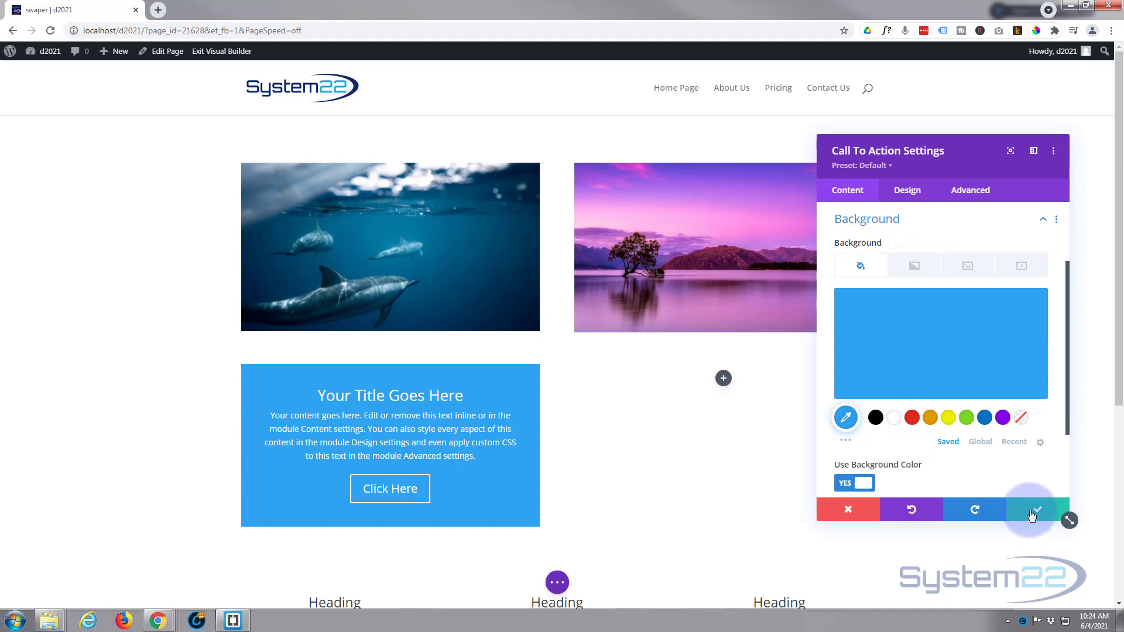
{"action": "left_click", "coordinate": [1032, 511]}
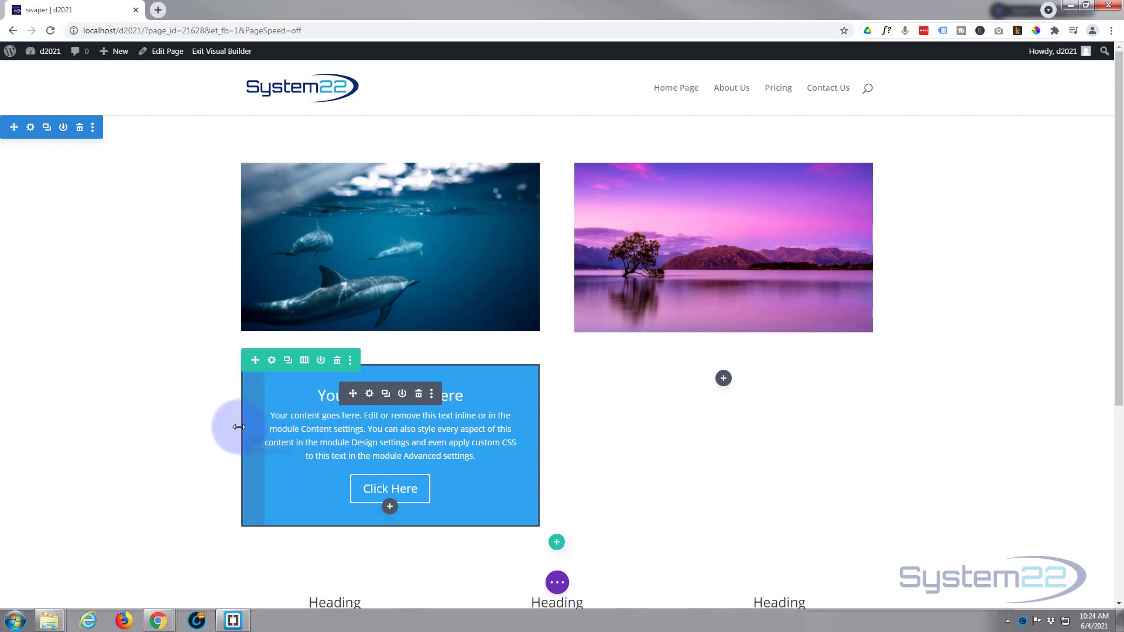
Step: Set the arched stone bridge photo from the media library as the background image of the new row's first column
{"action": "left_click", "coordinate": [271, 361]}
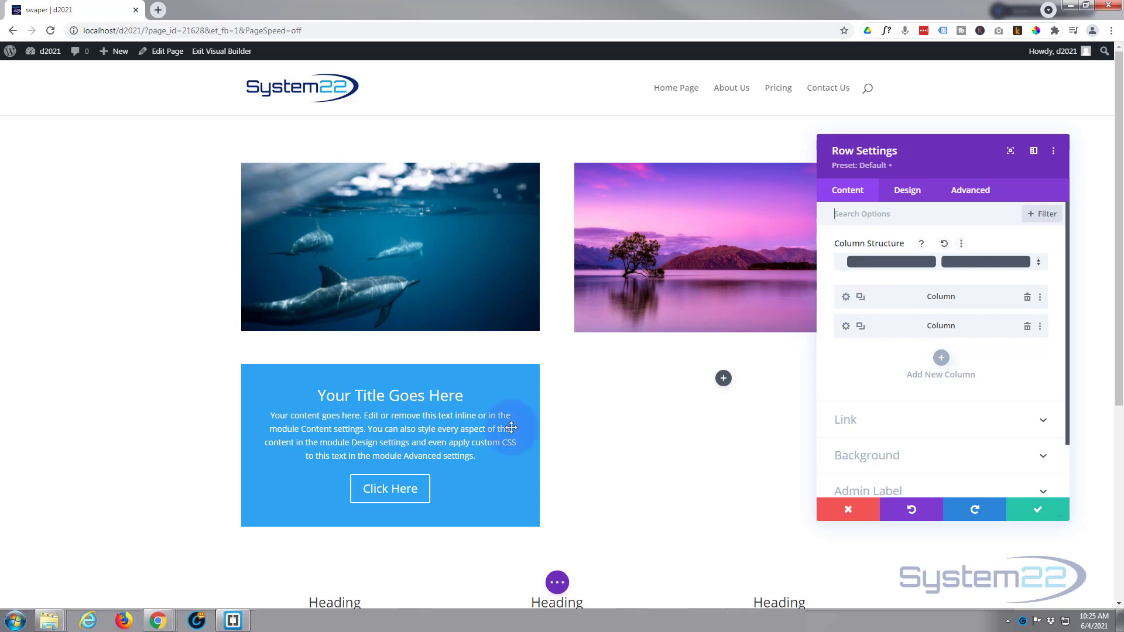
{"action": "left_click", "coordinate": [846, 298]}
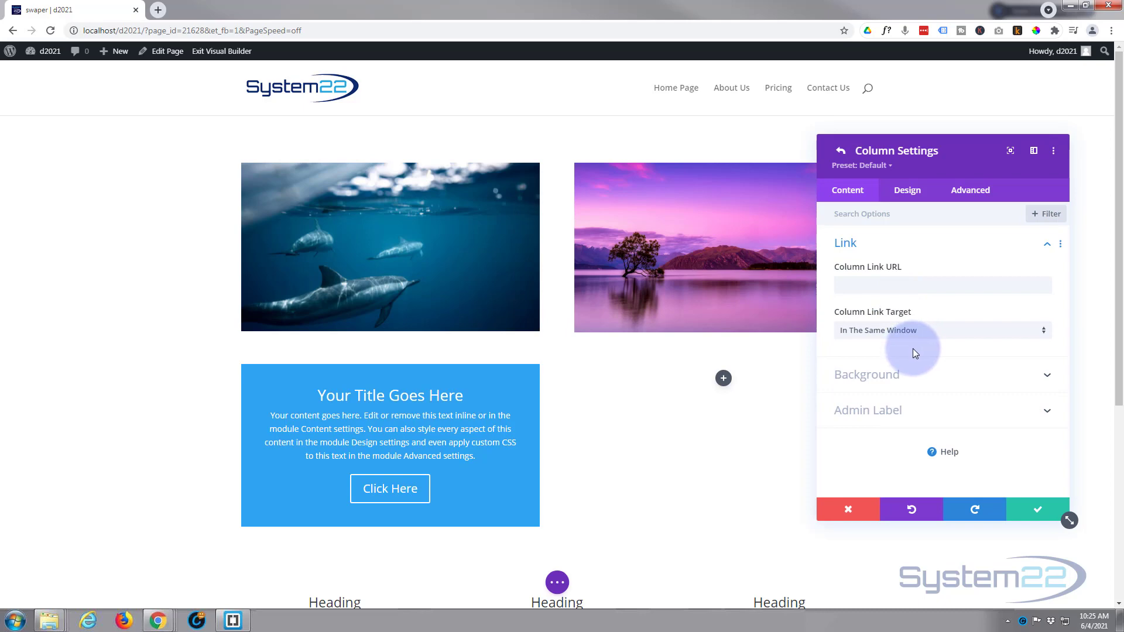
{"action": "left_click", "coordinate": [923, 377]}
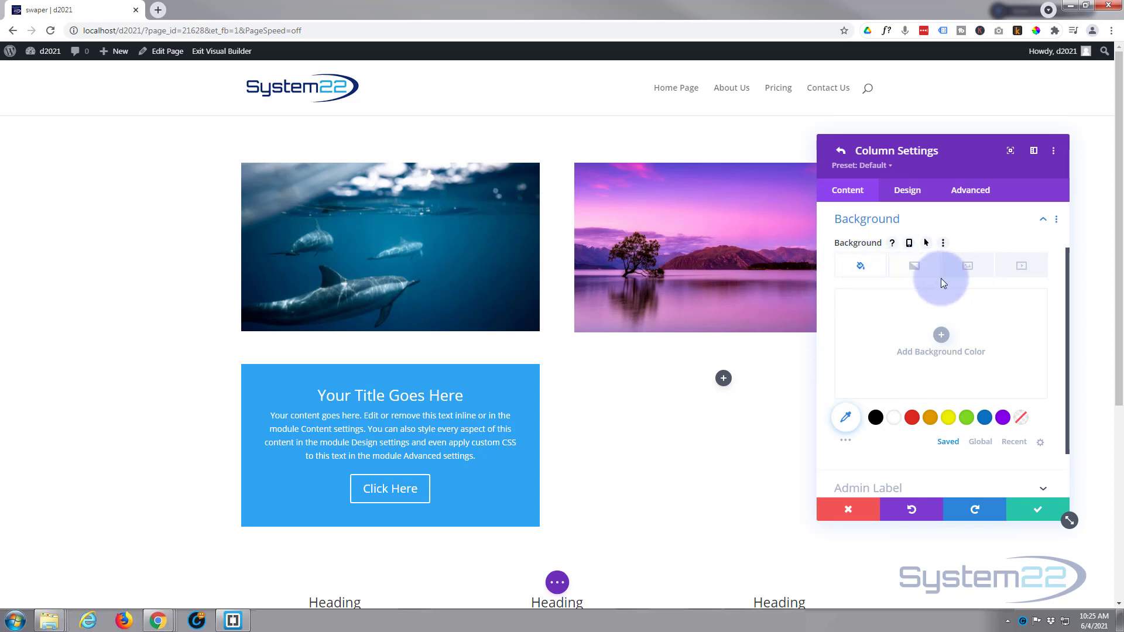
{"action": "left_click", "coordinate": [967, 266]}
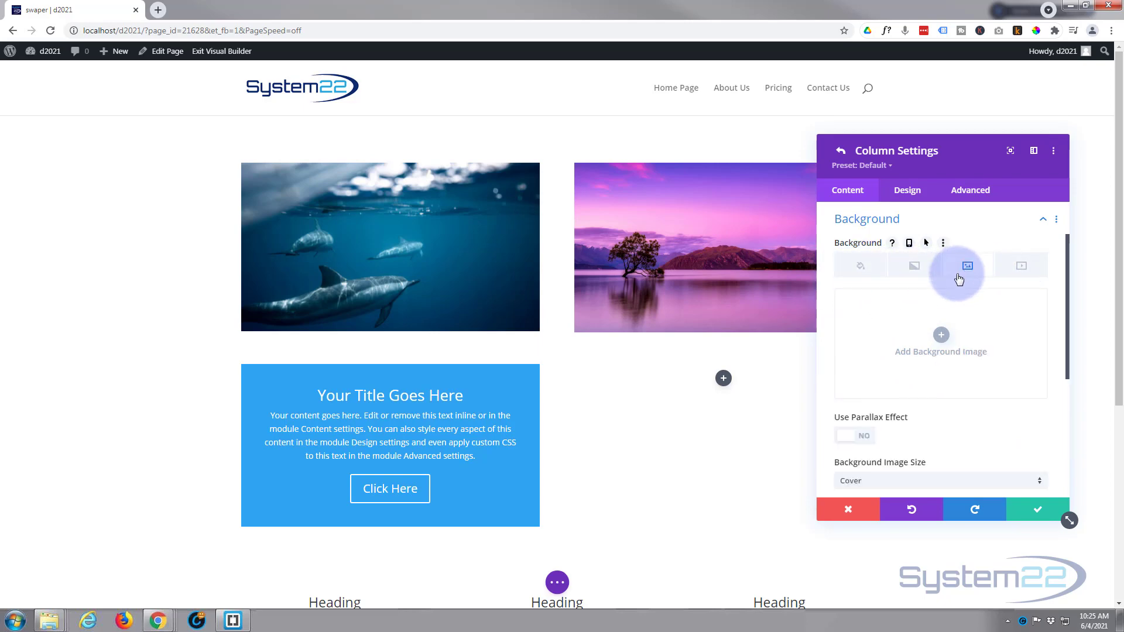
{"action": "left_click", "coordinate": [942, 336]}
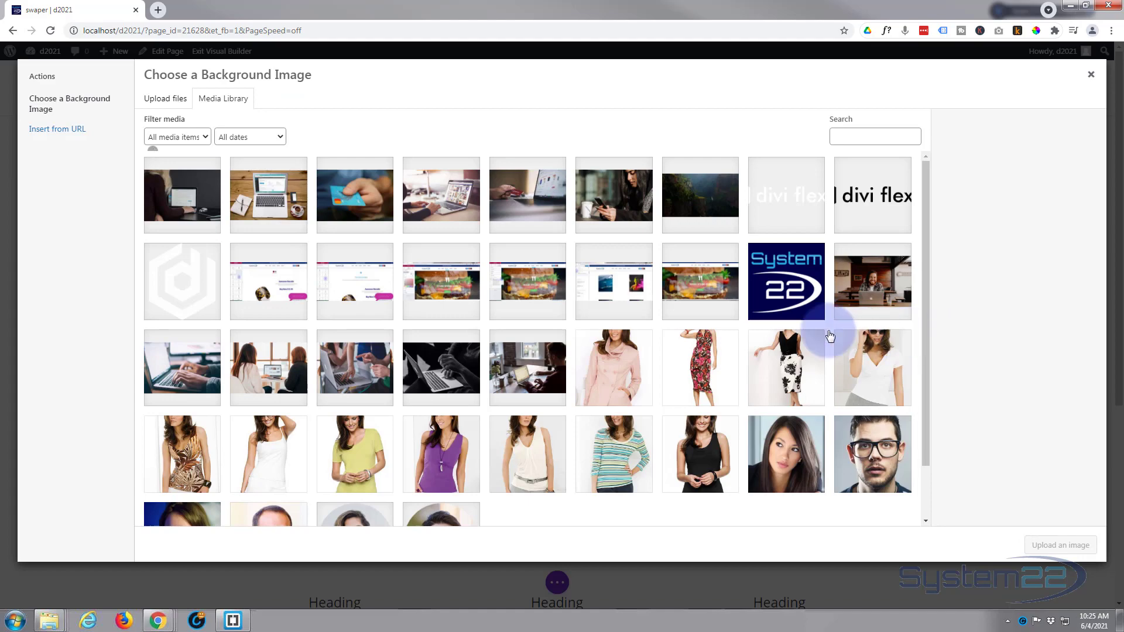
{"action": "scroll", "coordinate": [791, 336], "scroll_direction": "down", "scroll_amount": 10}
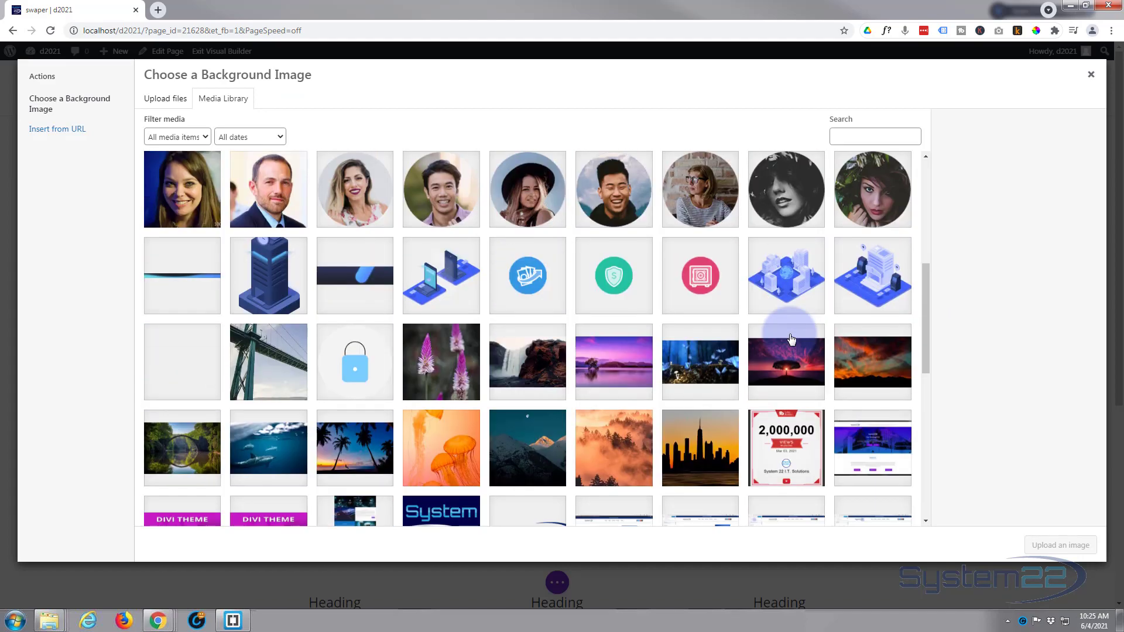
{"action": "scroll", "coordinate": [790, 337], "scroll_direction": "down", "scroll_amount": 1}
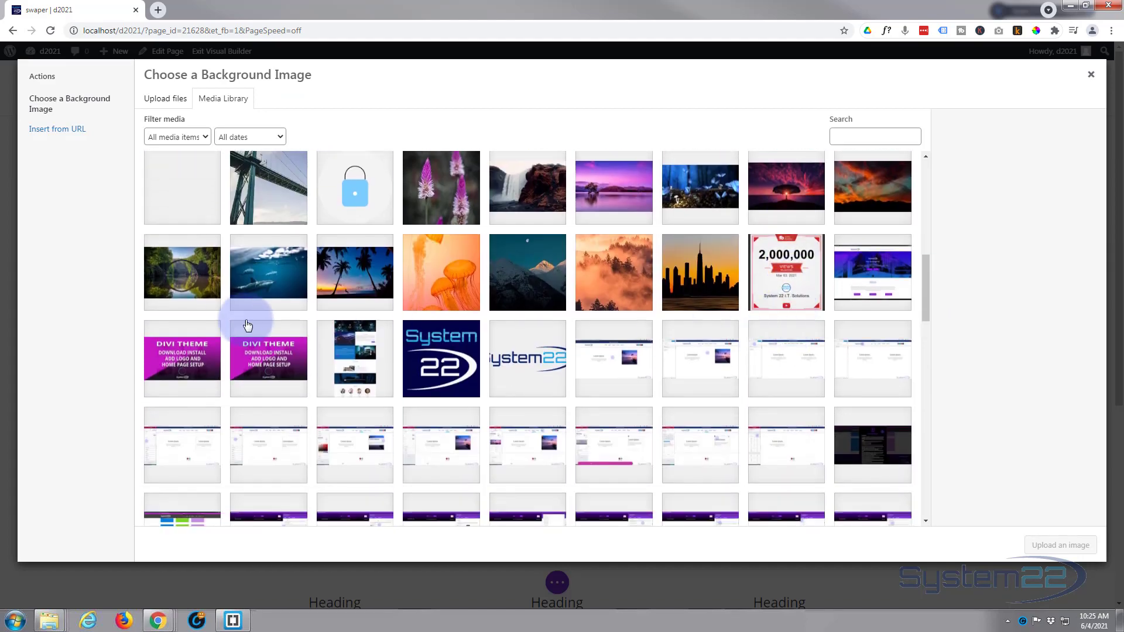
{"action": "left_click", "coordinate": [192, 282]}
{"action": "left_click", "coordinate": [1057, 545]}
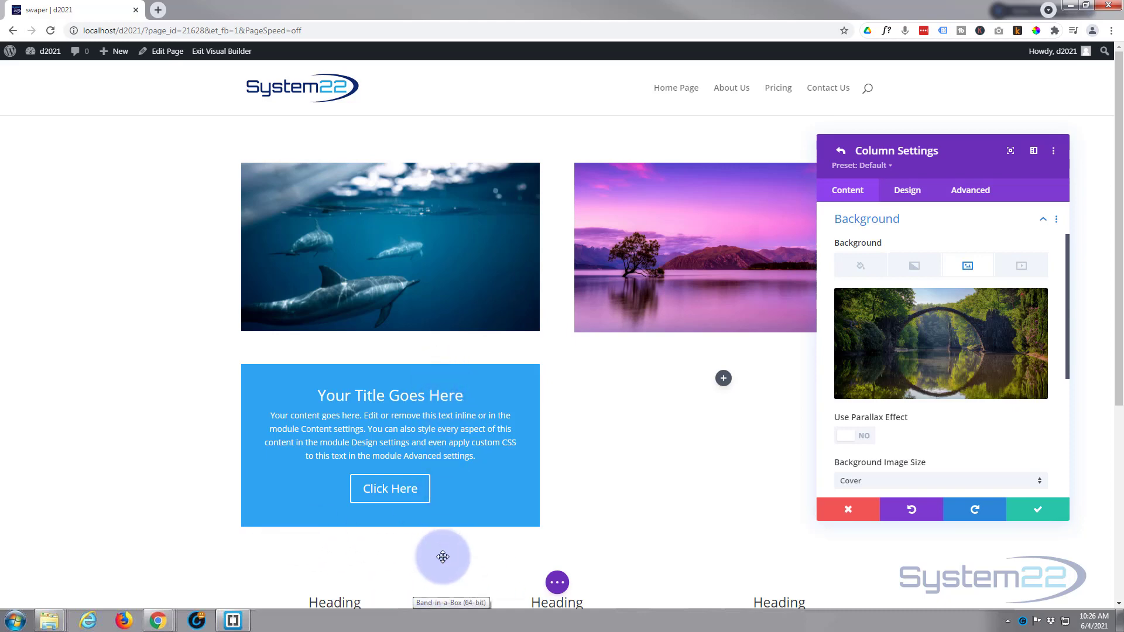
Step: Set both the horizontal and vertical overflow of the first column to Hidden
{"action": "left_click", "coordinate": [970, 191]}
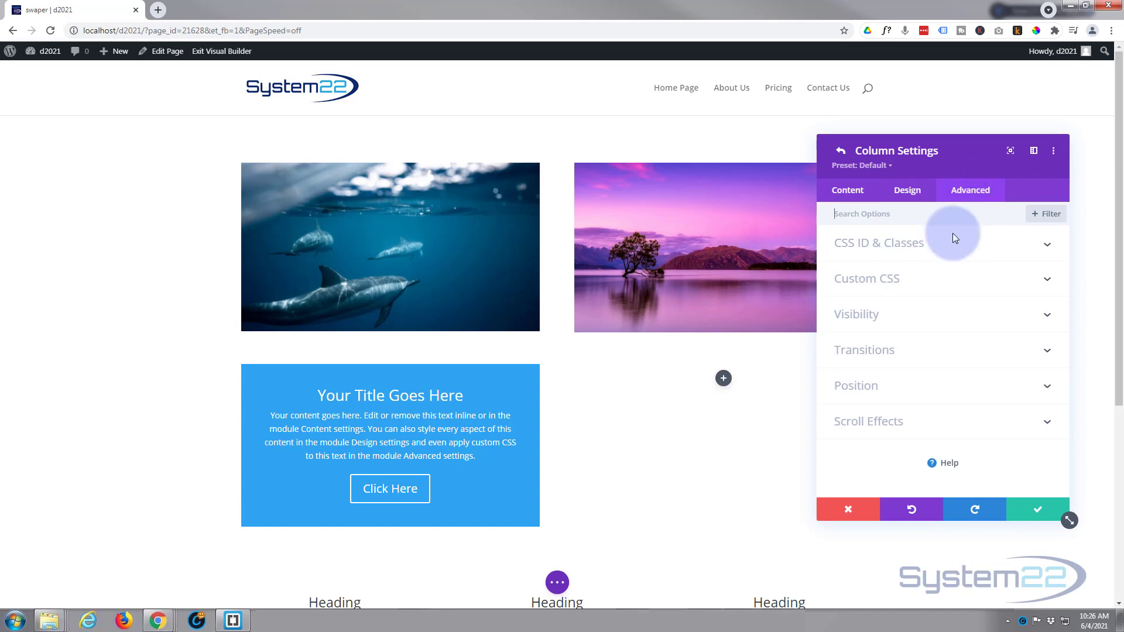
{"action": "left_click", "coordinate": [949, 317]}
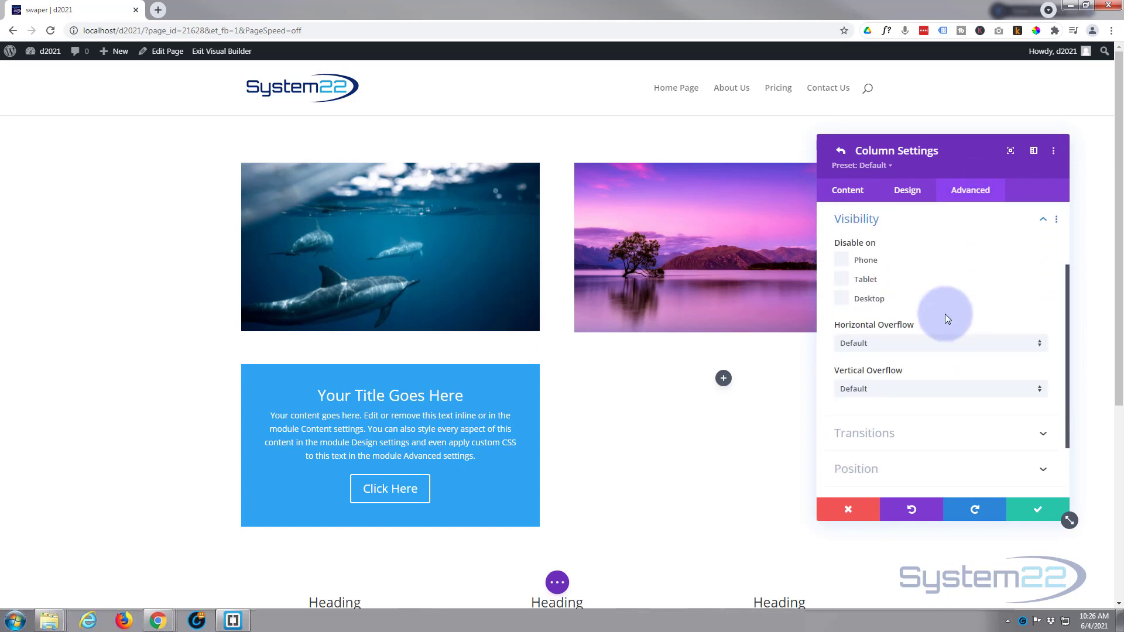
{"action": "left_click", "coordinate": [885, 346]}
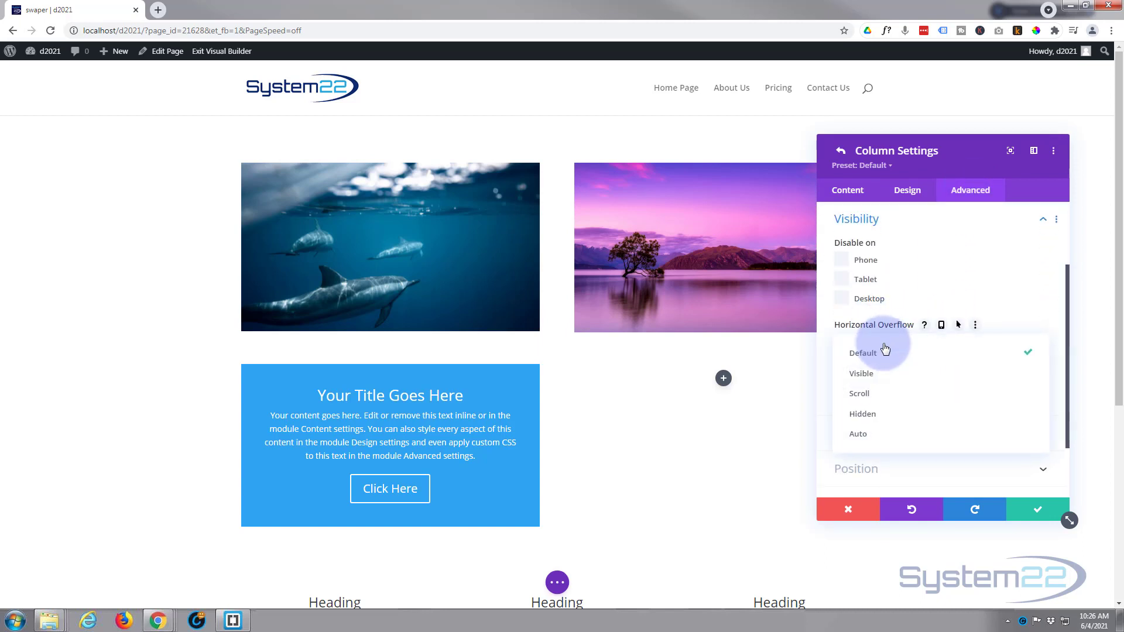
{"action": "left_click", "coordinate": [885, 419]}
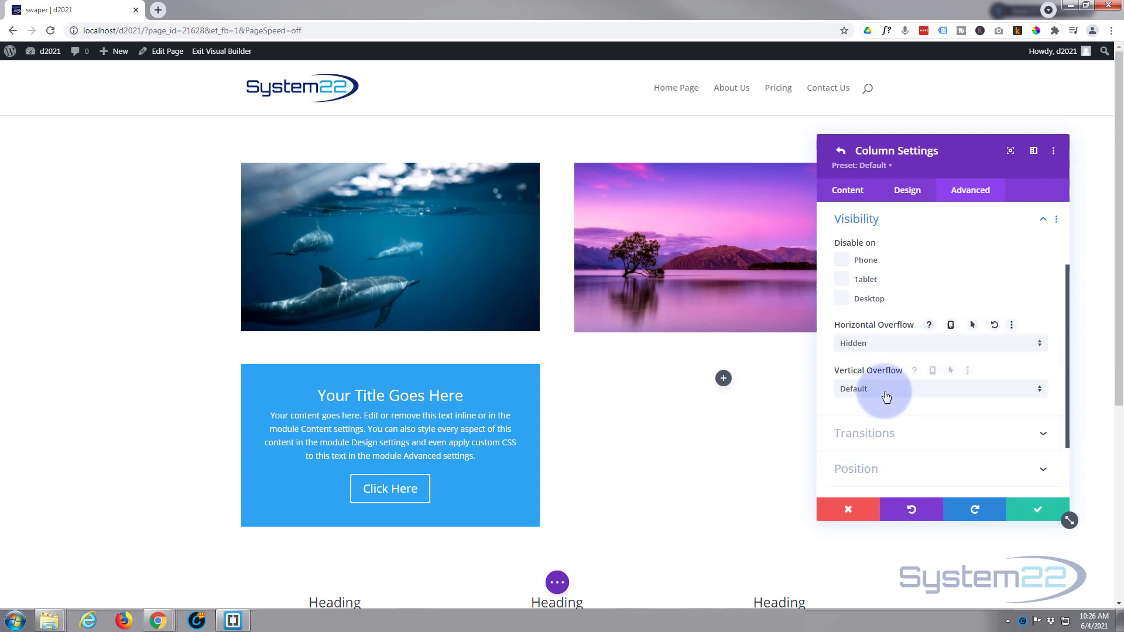
{"action": "left_click", "coordinate": [885, 389]}
{"action": "left_click", "coordinate": [879, 464]}
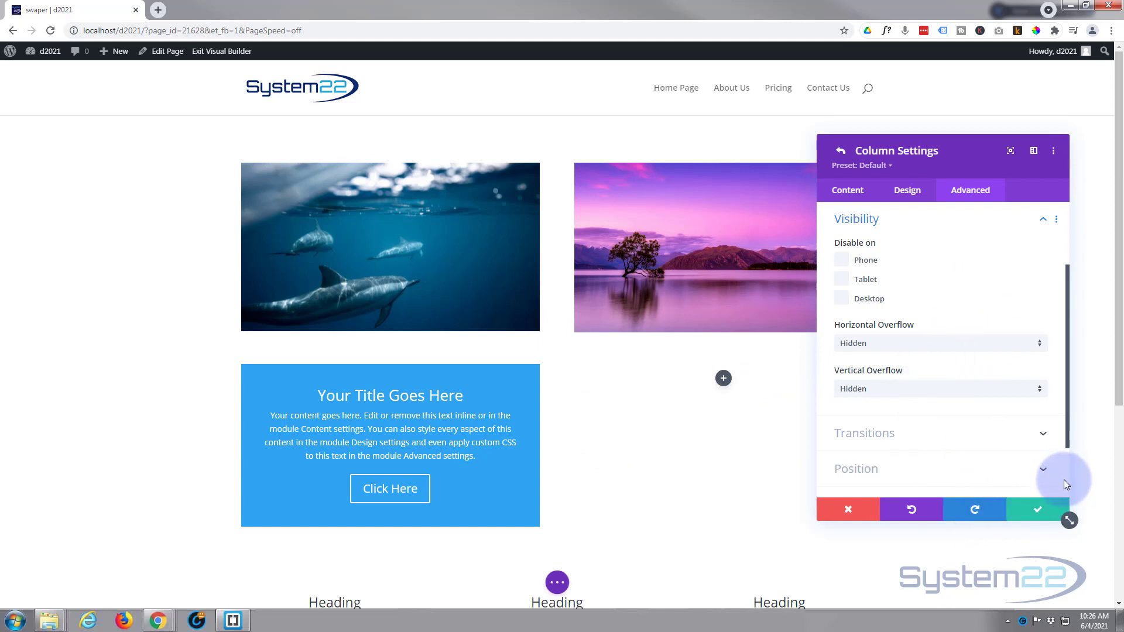
Step: Save the first column's settings and the row's settings
{"action": "left_click", "coordinate": [1039, 510]}
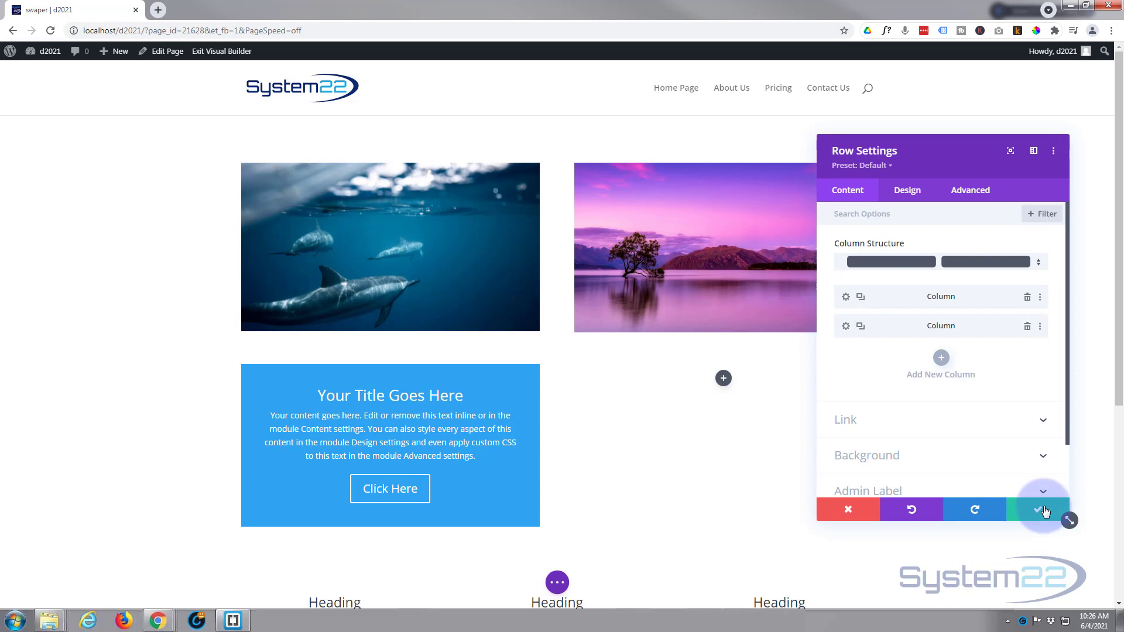
{"action": "left_click", "coordinate": [1034, 513]}
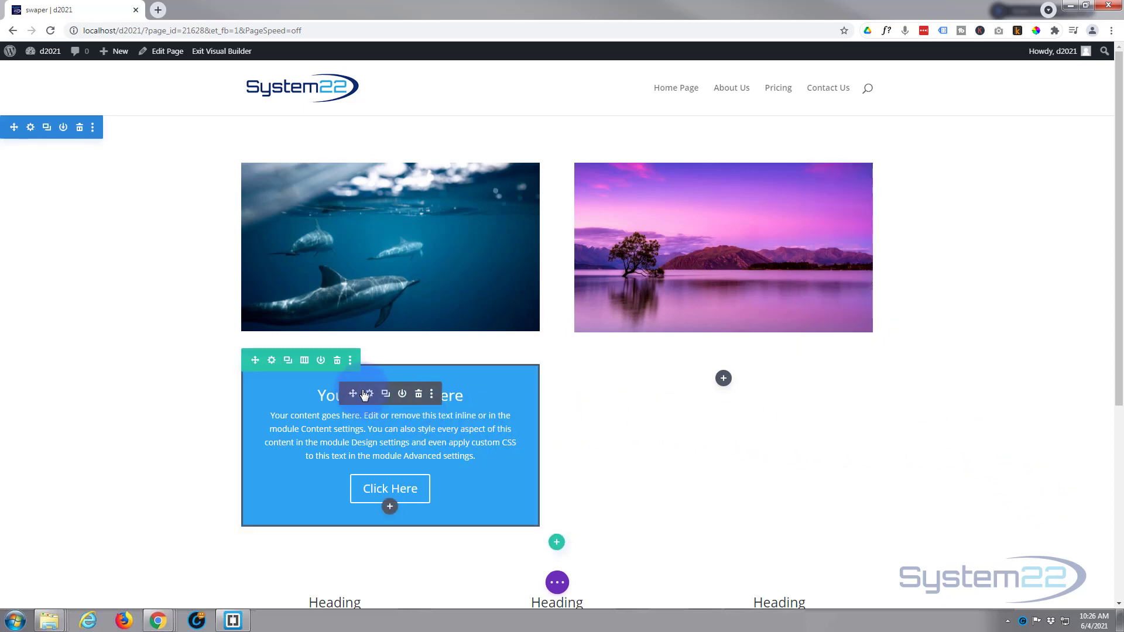
Step: Examine the call to action module's design options for text, title font, title size and shadow, and button styling
{"action": "left_click", "coordinate": [370, 394]}
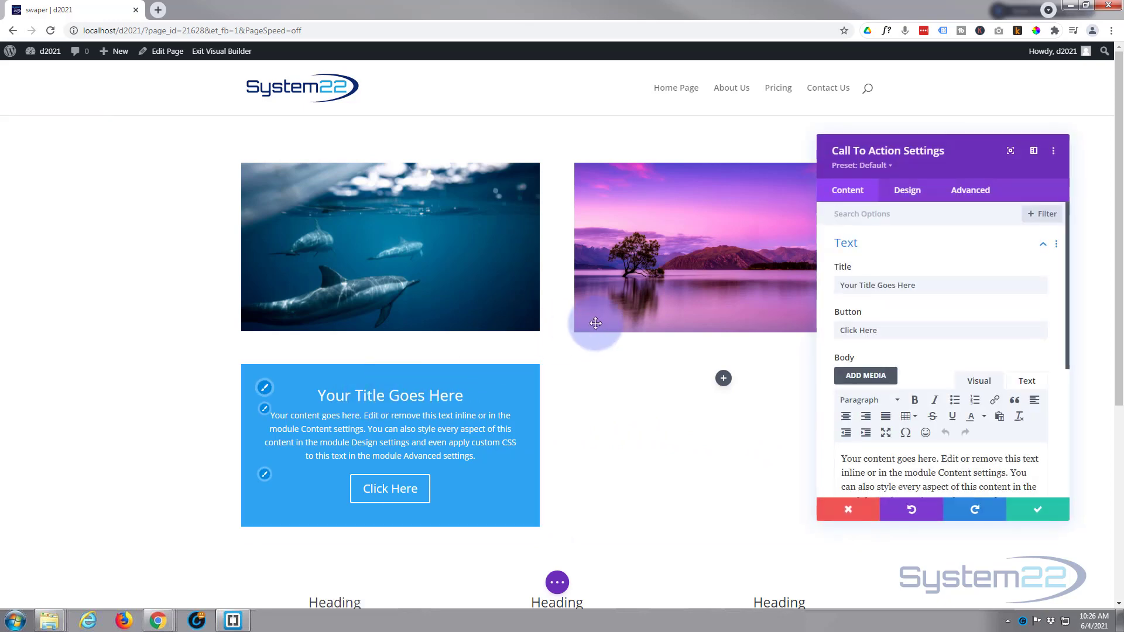
{"action": "scroll", "coordinate": [625, 378], "scroll_direction": "down", "scroll_amount": 3}
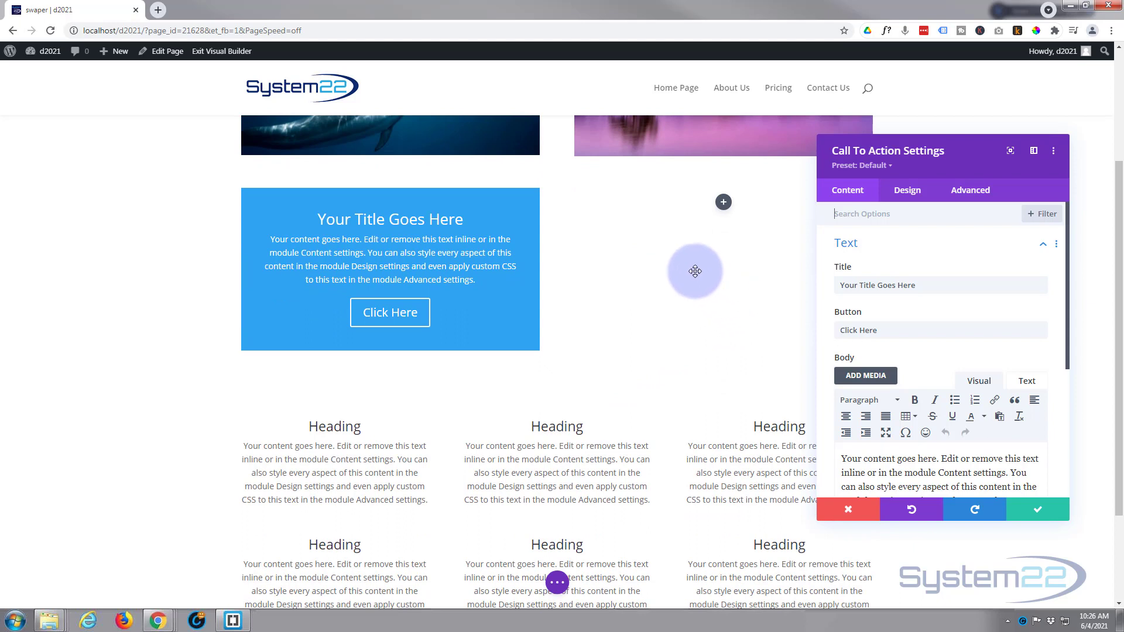
{"action": "left_click", "coordinate": [907, 193]}
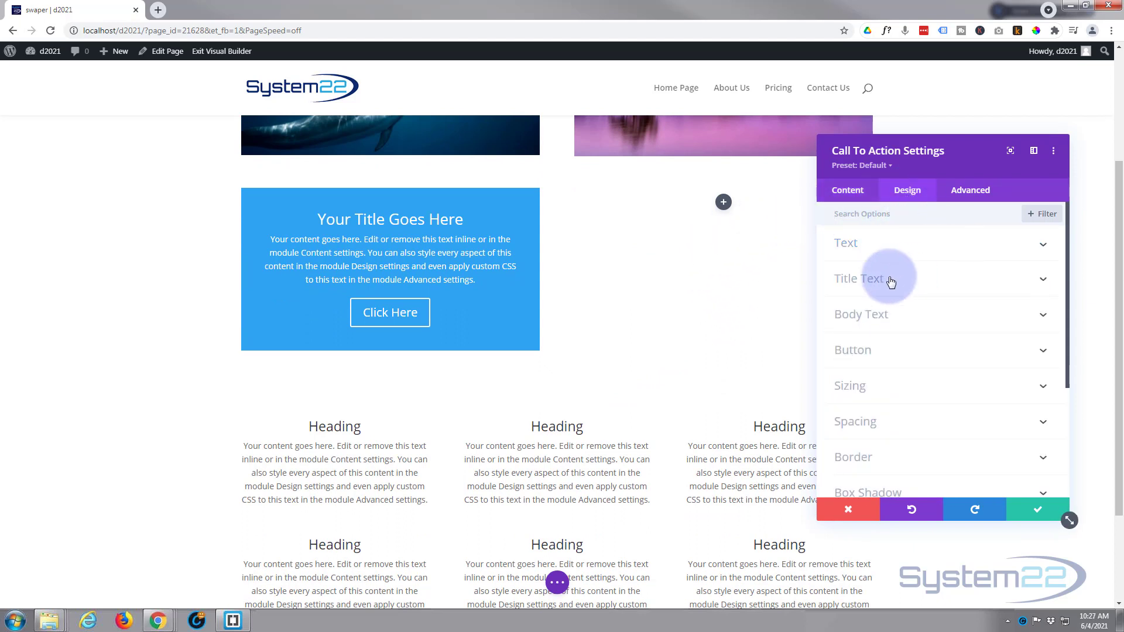
{"action": "left_click", "coordinate": [900, 244]}
{"action": "scroll", "coordinate": [910, 263], "scroll_direction": "down", "scroll_amount": 4}
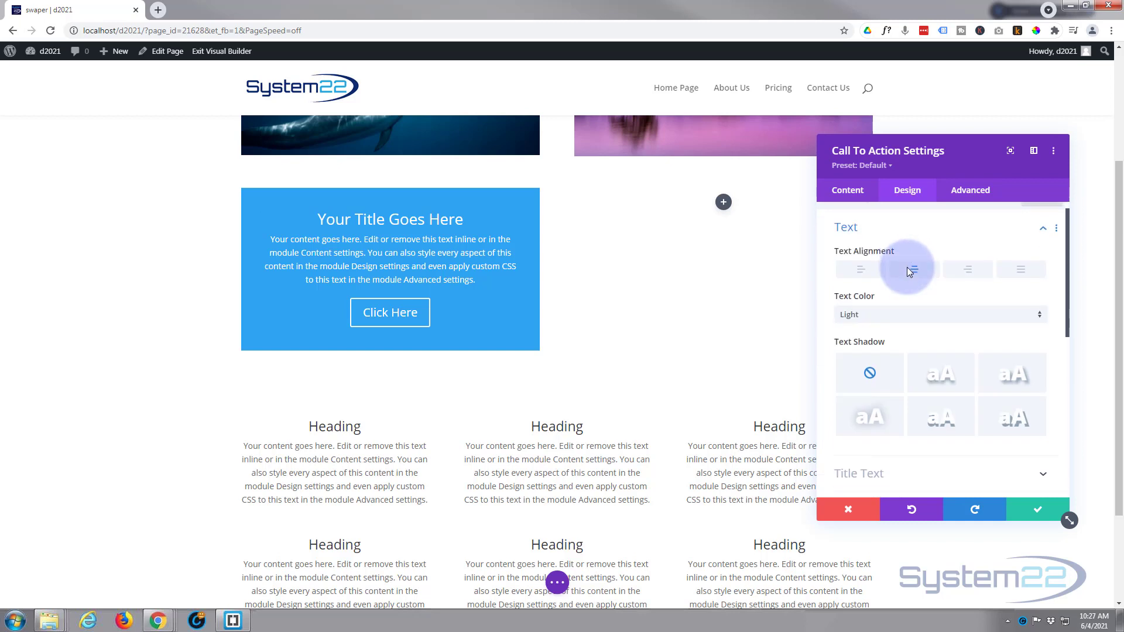
{"action": "left_click", "coordinate": [917, 260]}
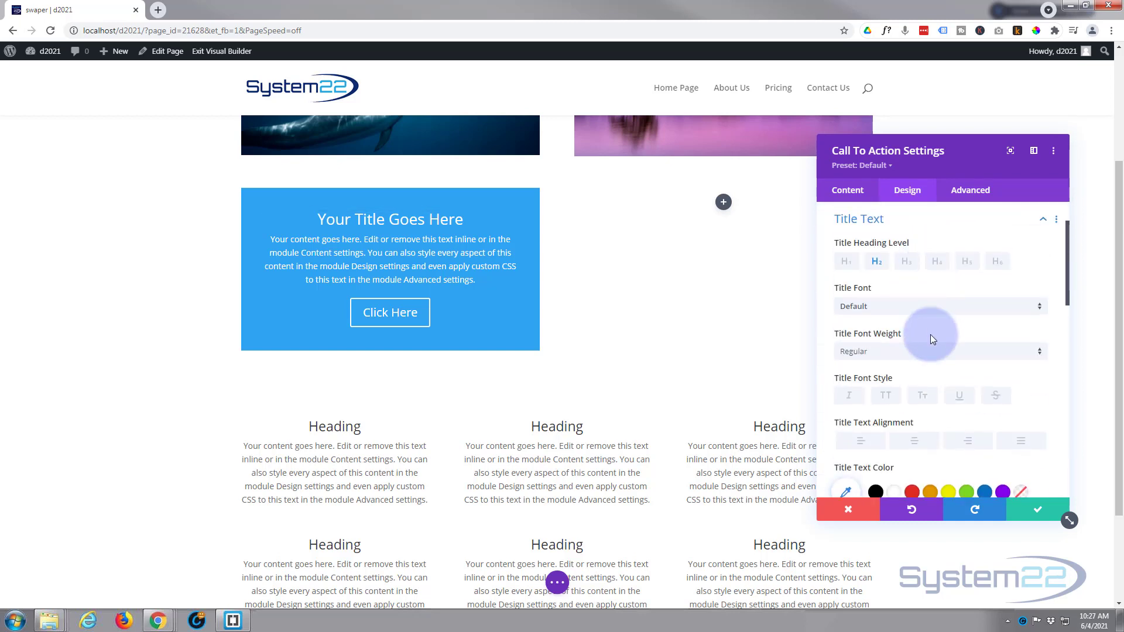
{"action": "left_click", "coordinate": [913, 310]}
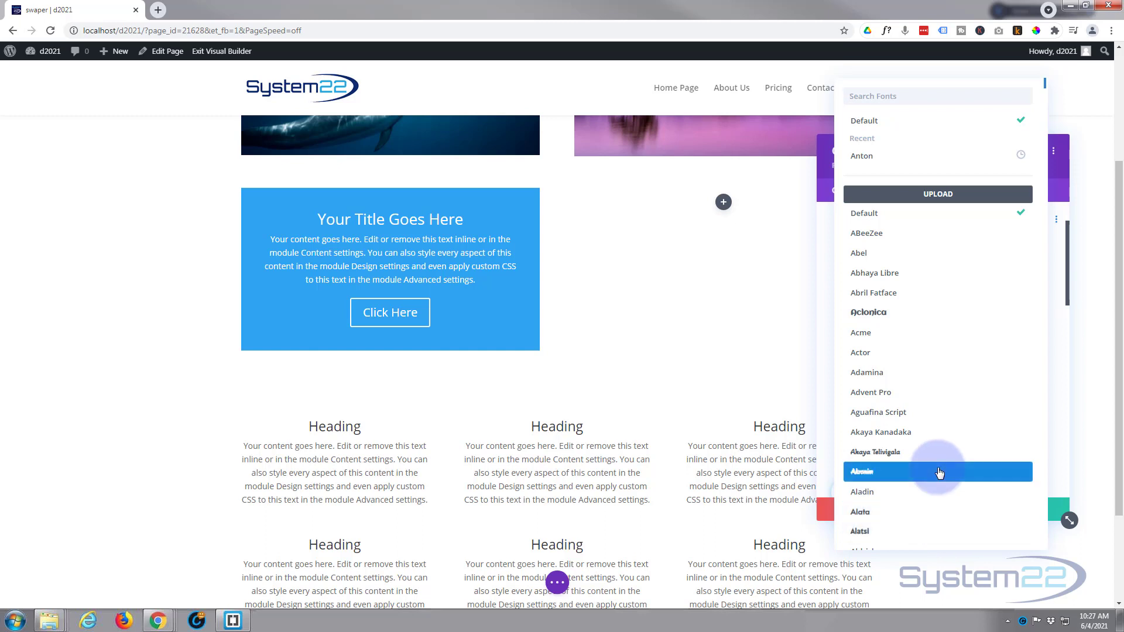
{"action": "left_click", "coordinate": [888, 128]}
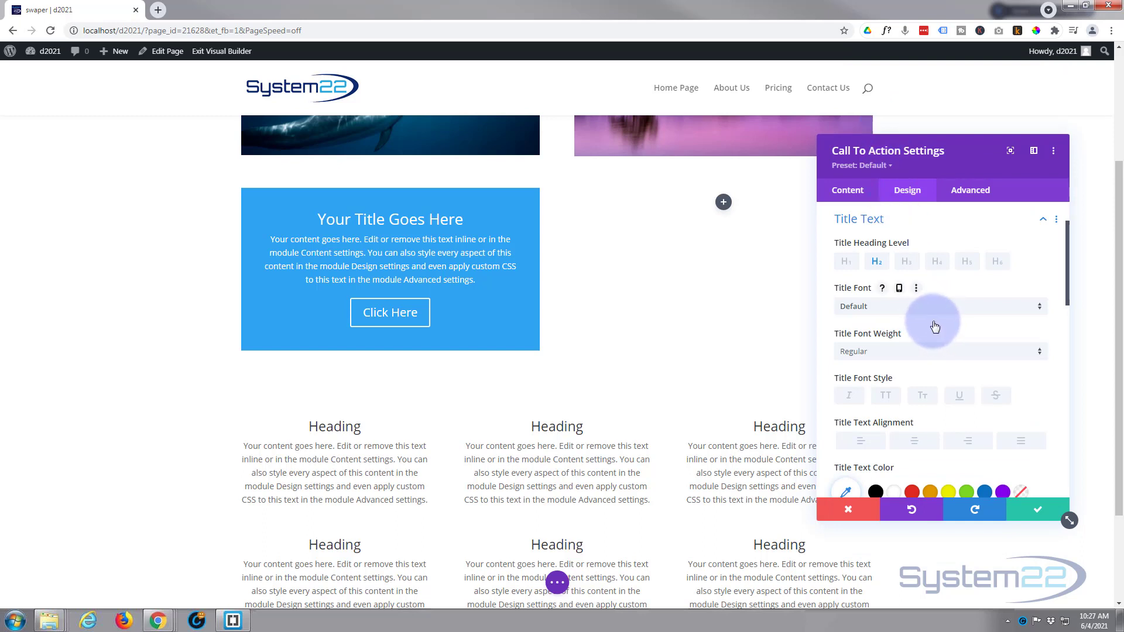
{"action": "scroll", "coordinate": [933, 326], "scroll_direction": "down", "scroll_amount": 2}
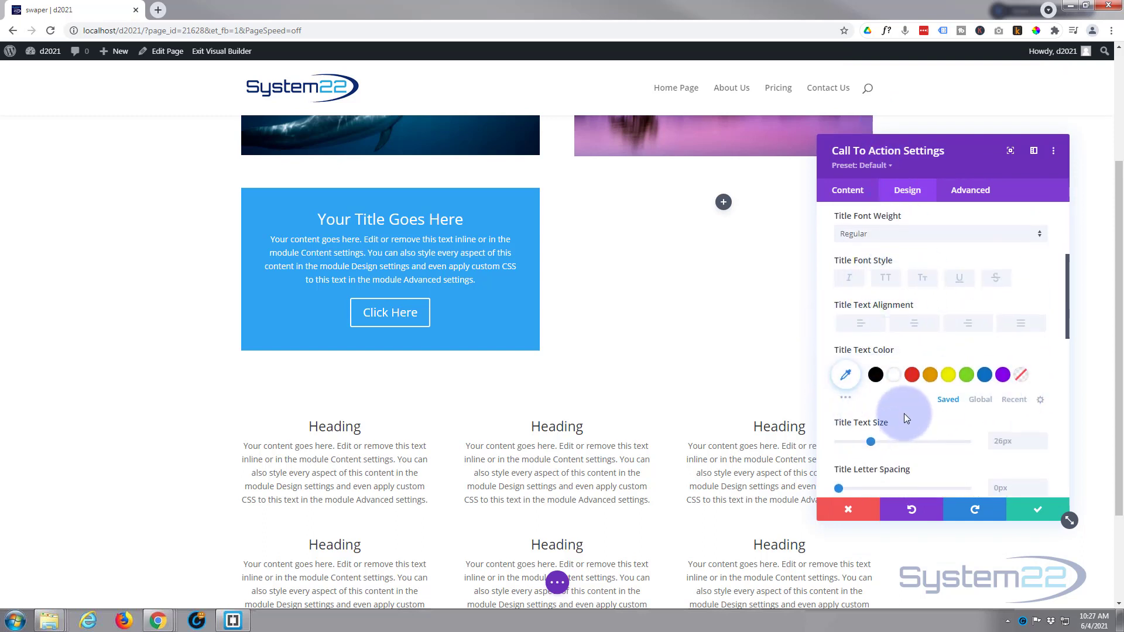
{"action": "scroll", "coordinate": [877, 416], "scroll_direction": "down", "scroll_amount": 2}
{"action": "scroll", "coordinate": [877, 412], "scroll_direction": "down", "scroll_amount": 3}
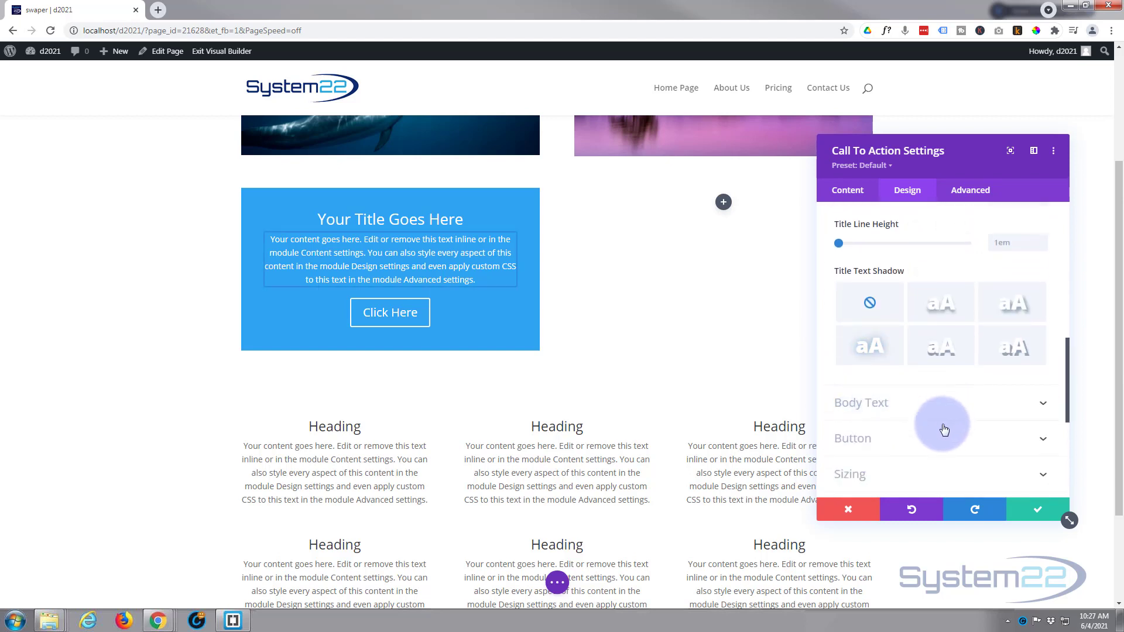
{"action": "scroll", "coordinate": [919, 413], "scroll_direction": "down", "scroll_amount": 1}
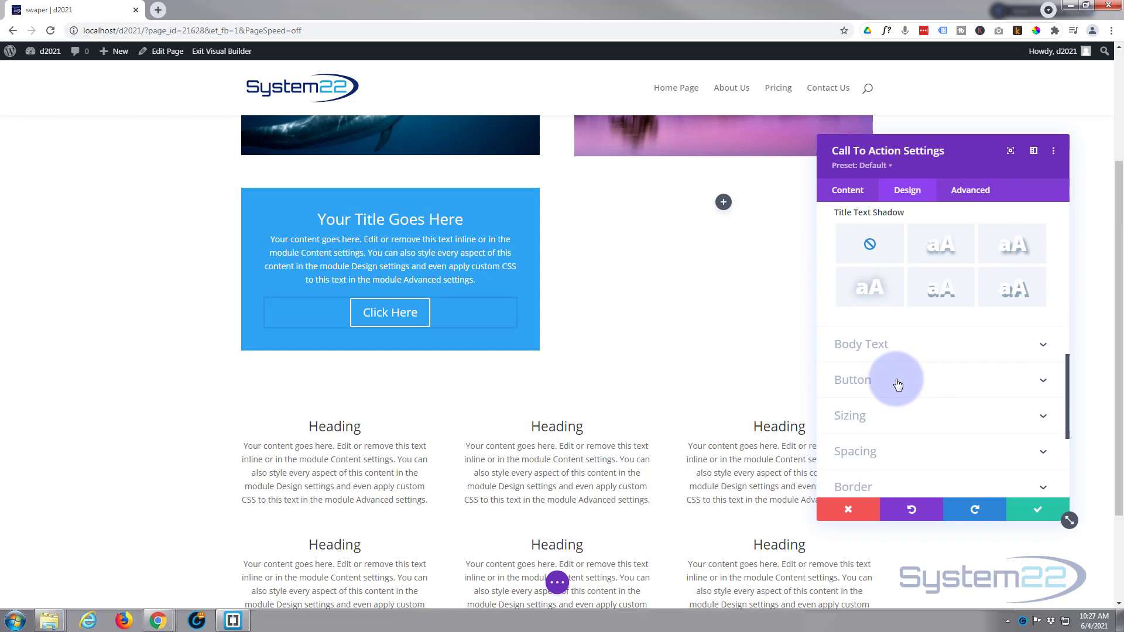
{"action": "left_click", "coordinate": [901, 381]}
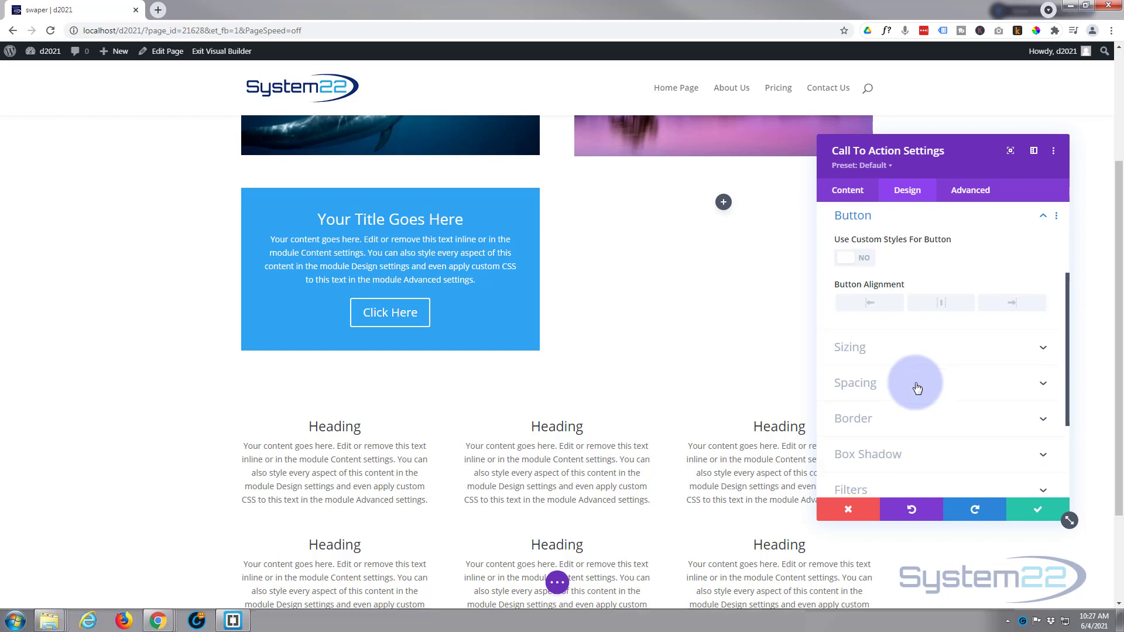
{"action": "scroll", "coordinate": [912, 351], "scroll_direction": "down", "scroll_amount": 1}
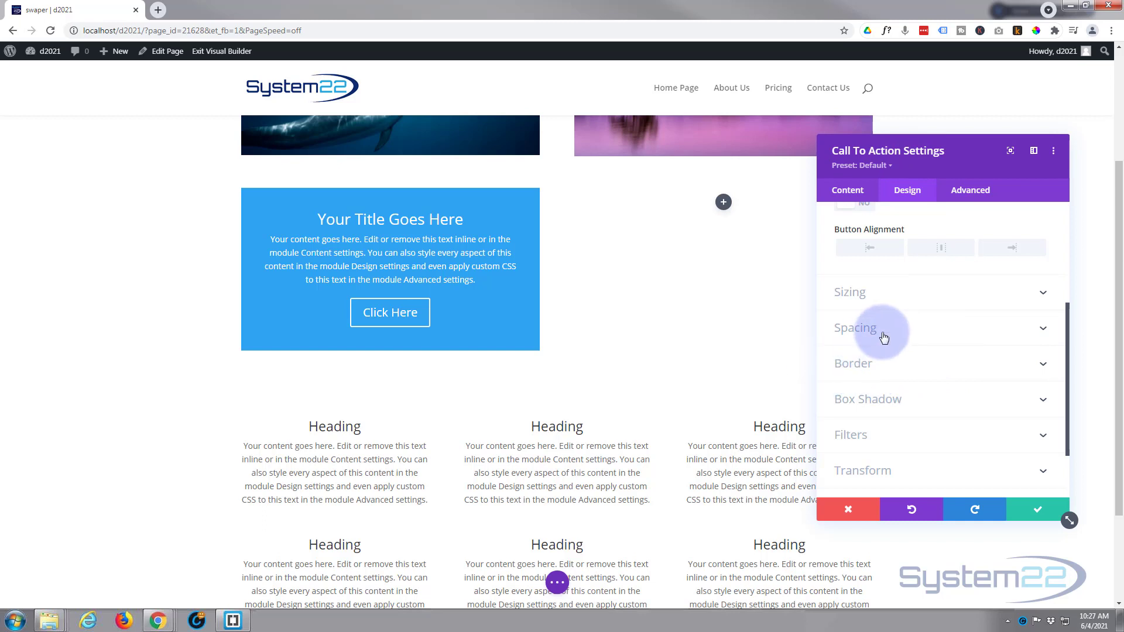
Step: Set the call to action module's top padding to 300px and save the module
{"action": "left_click", "coordinate": [915, 337]}
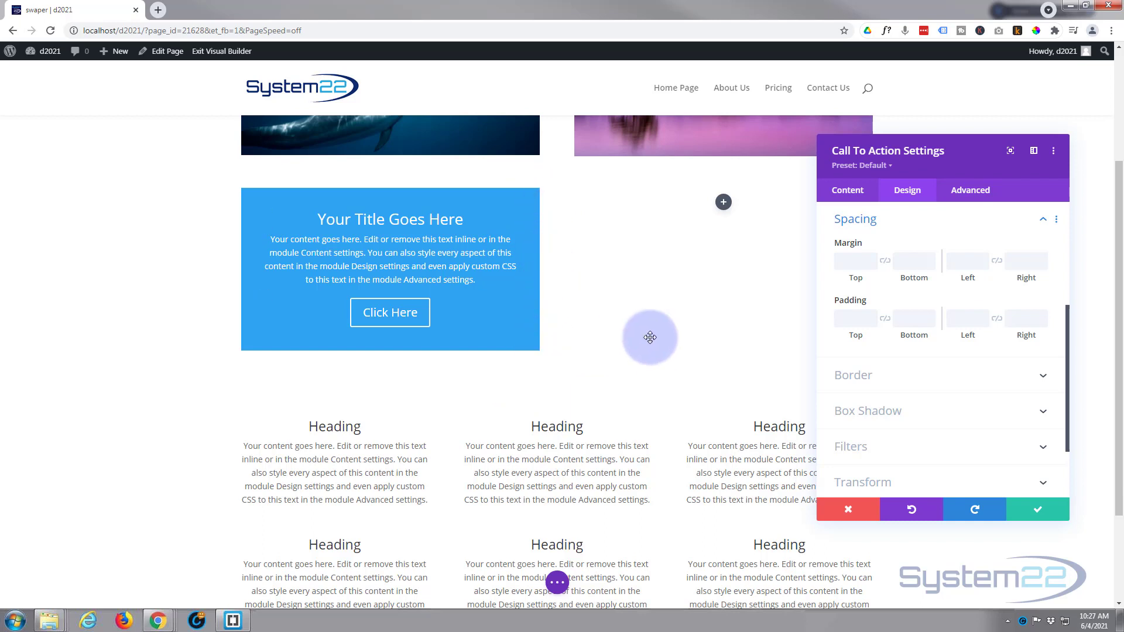
{"action": "left_click", "coordinate": [852, 318]}
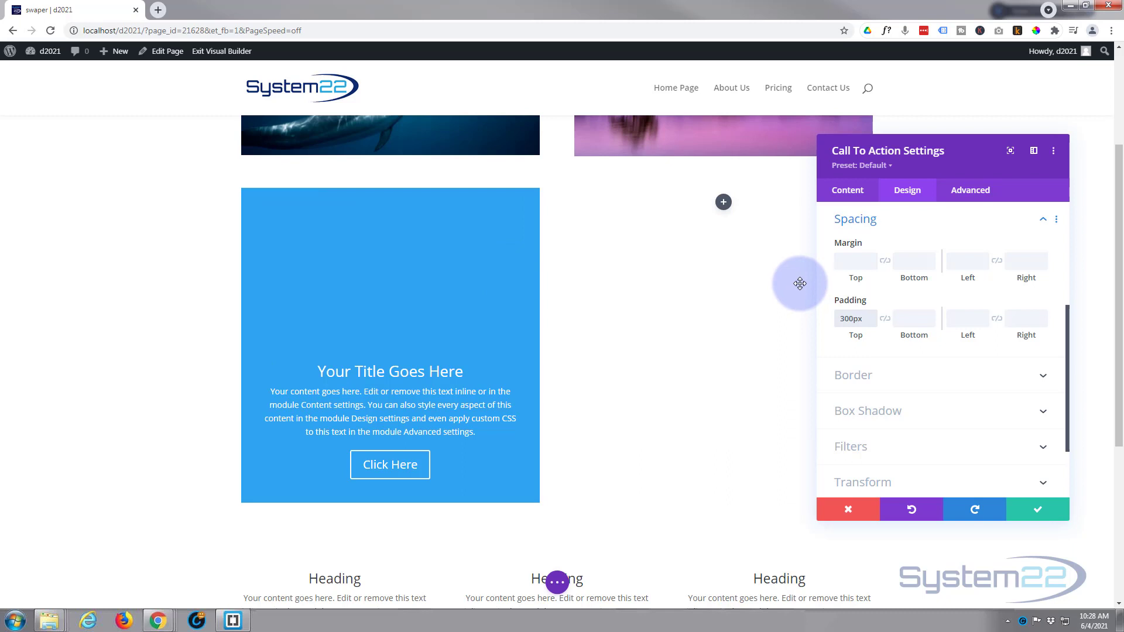
{"action": "left_click", "coordinate": [1037, 512]}
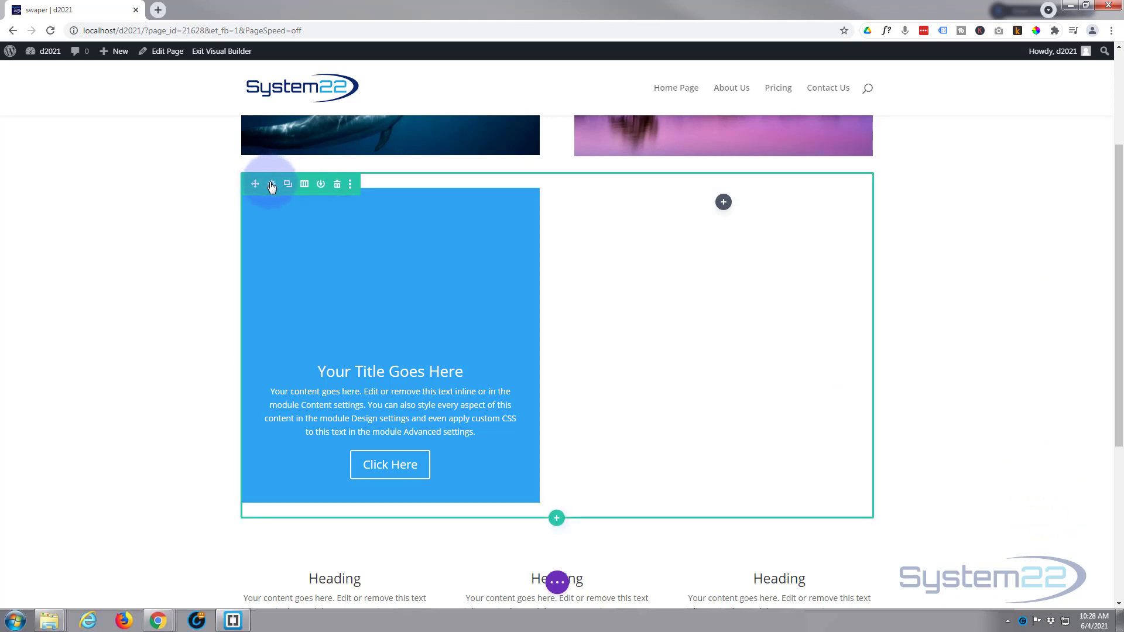
Step: Add the custom CSS "height:300px;" to the main element of the row's first column, and save the column and row
{"action": "left_click", "coordinate": [271, 185]}
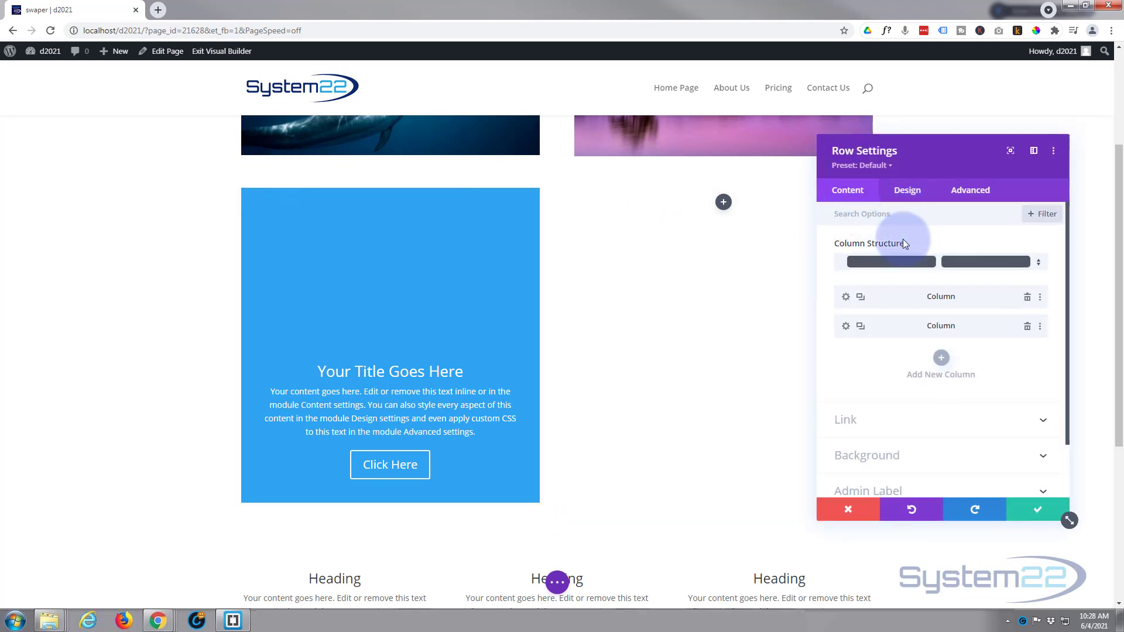
{"action": "left_click", "coordinate": [845, 298]}
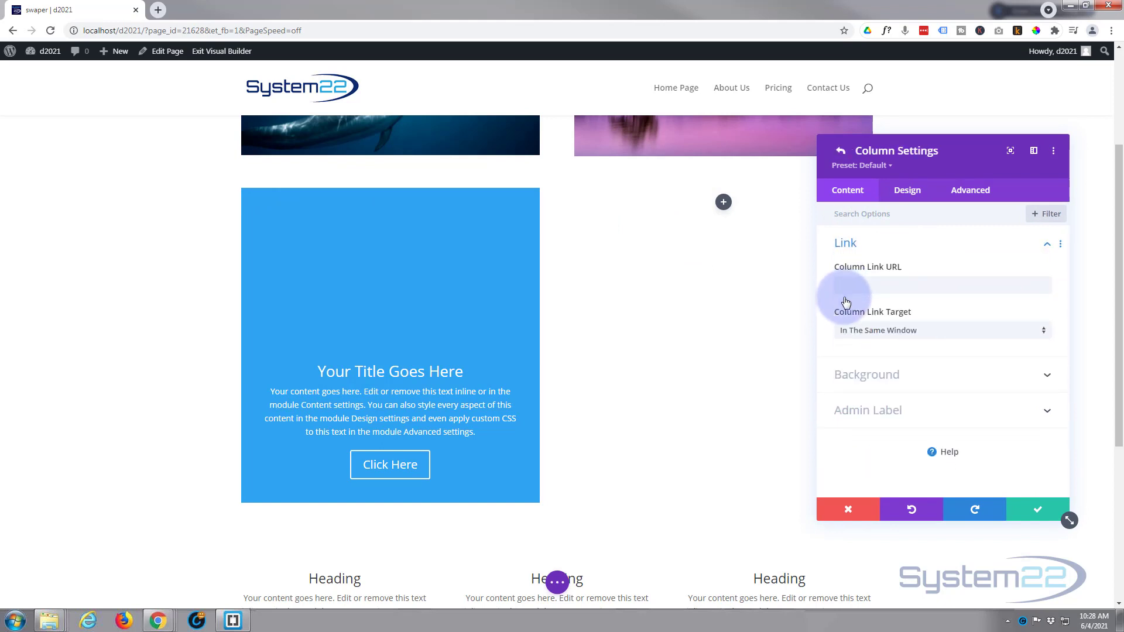
{"action": "left_click", "coordinate": [977, 193]}
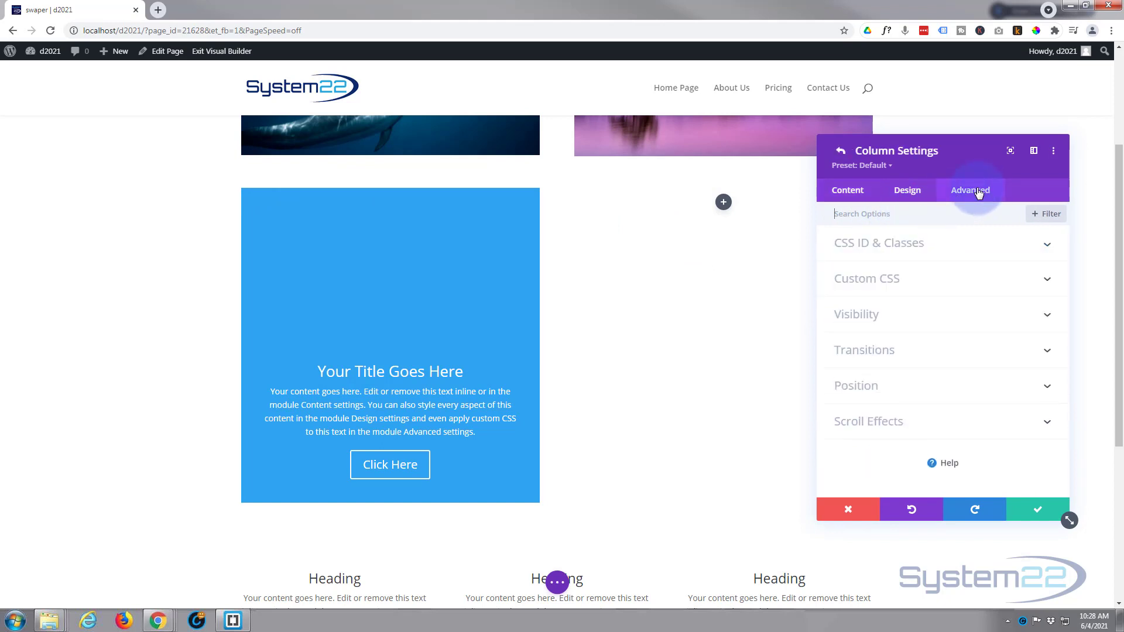
{"action": "left_click", "coordinate": [921, 282]}
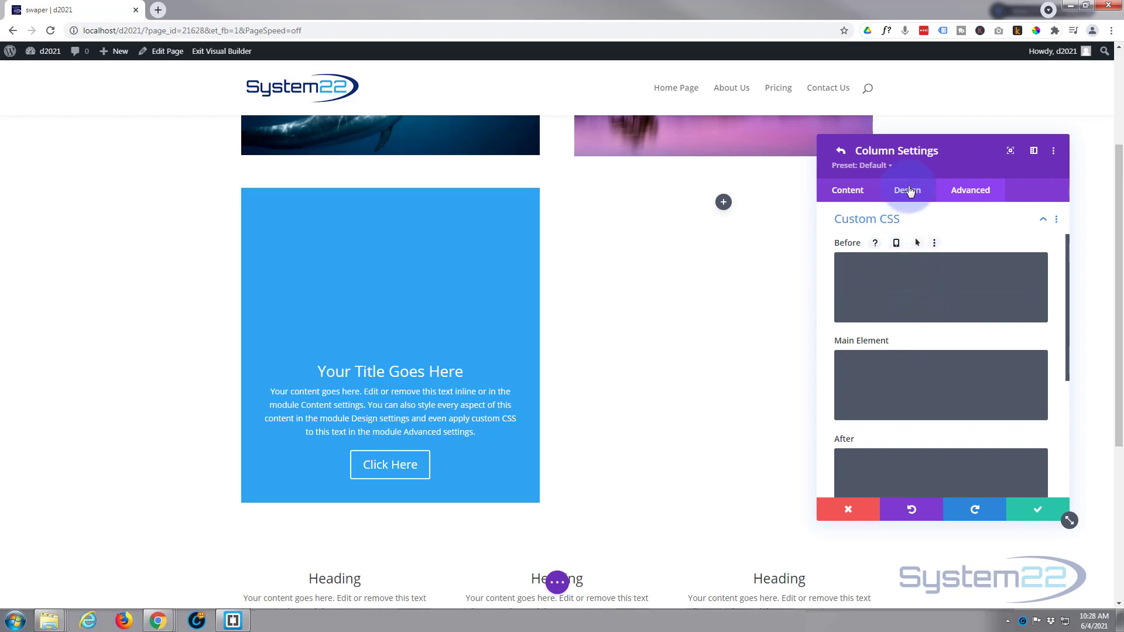
{"action": "left_click_drag", "start_coordinate": [933, 158], "coordinate": [685, 147]}
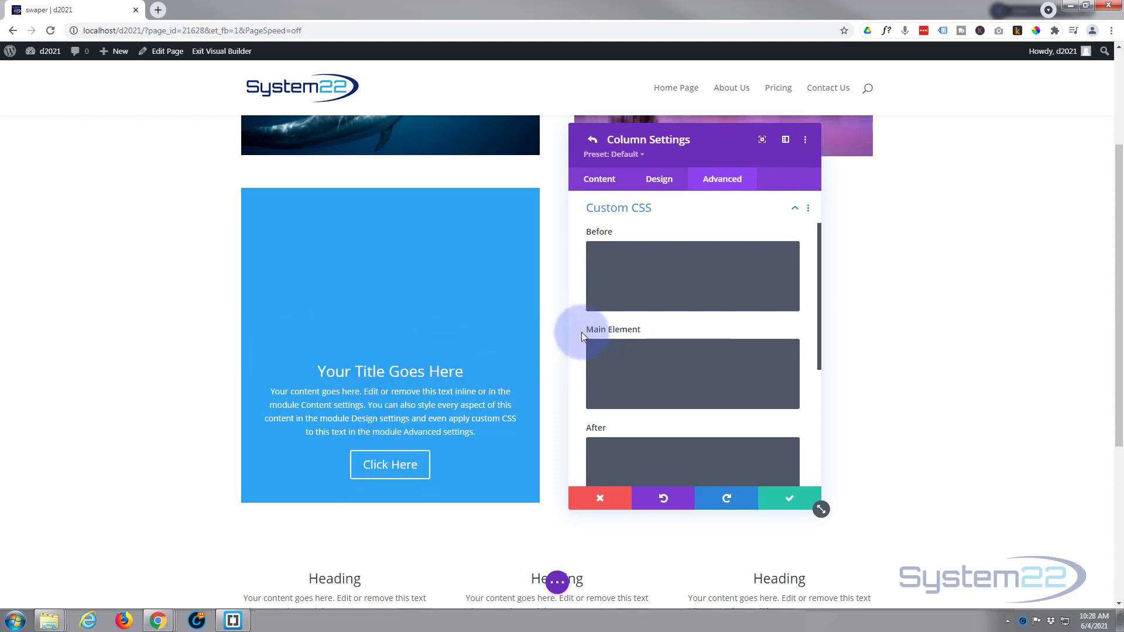
{"action": "left_click", "coordinate": [593, 346]}
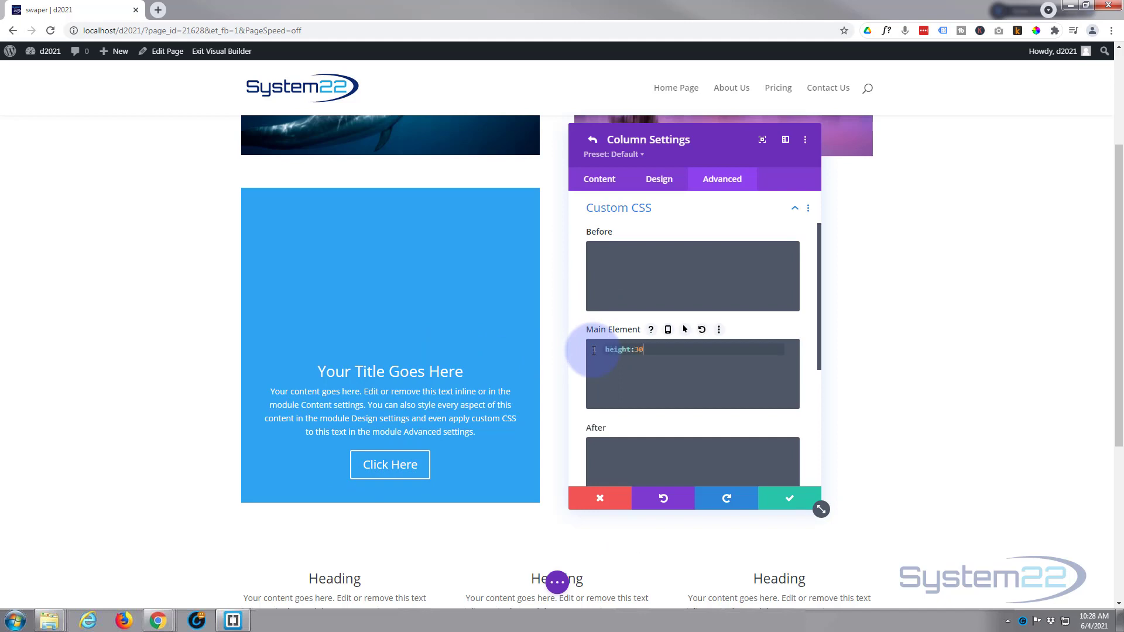
{"action": "type", "text": "height:300px"}
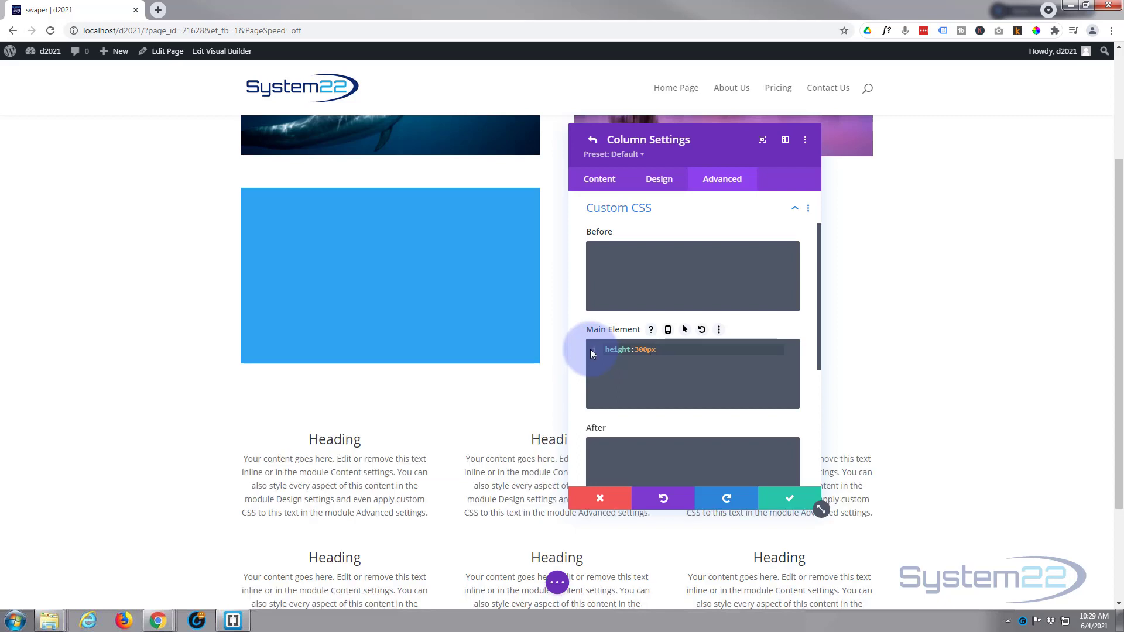
{"action": "type", "text": ";"}
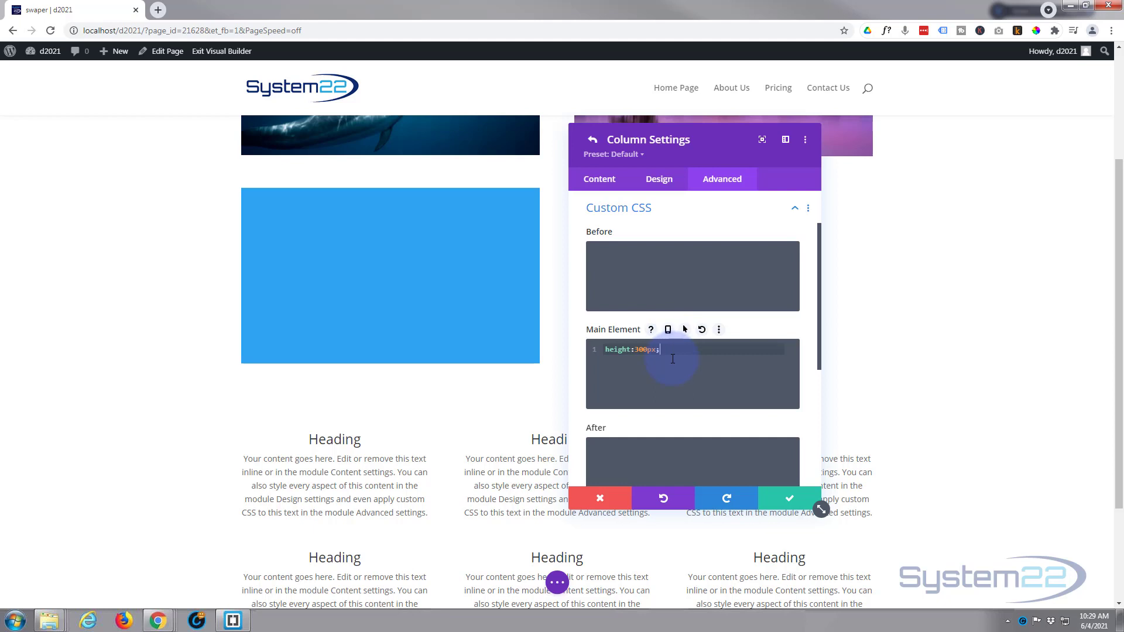
{"action": "left_click", "coordinate": [788, 499]}
{"action": "left_click", "coordinate": [787, 499]}
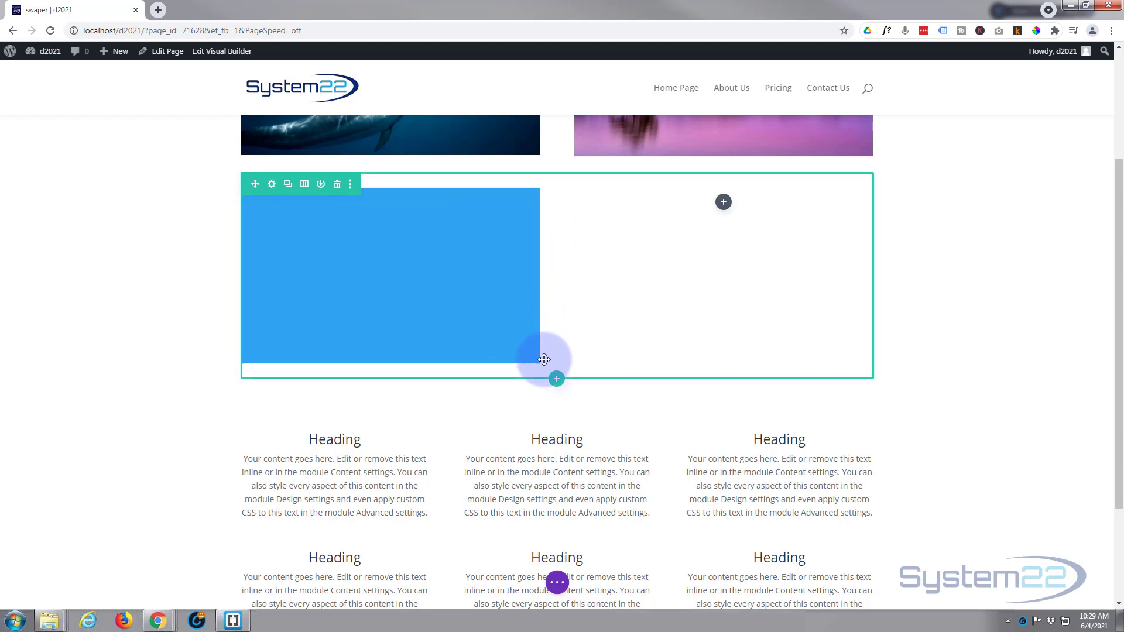
Step: Enable hover options for the call to action module's padding and set the hover-state top padding to 50px
{"action": "mouse_move", "coordinate": [430, 306]}
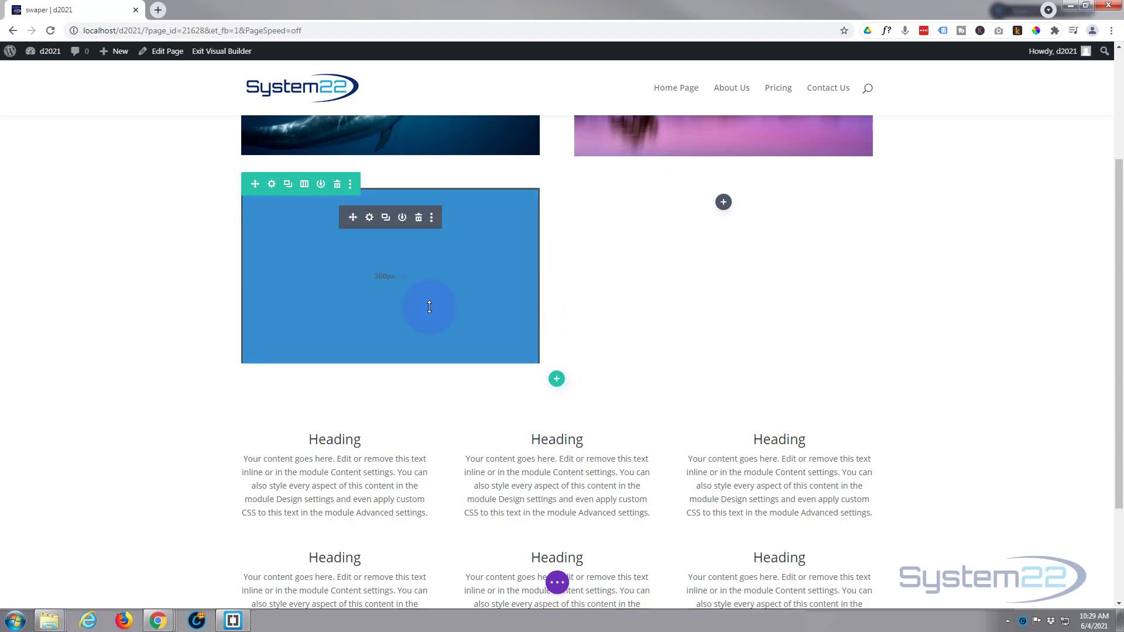
{"action": "left_click", "coordinate": [369, 218]}
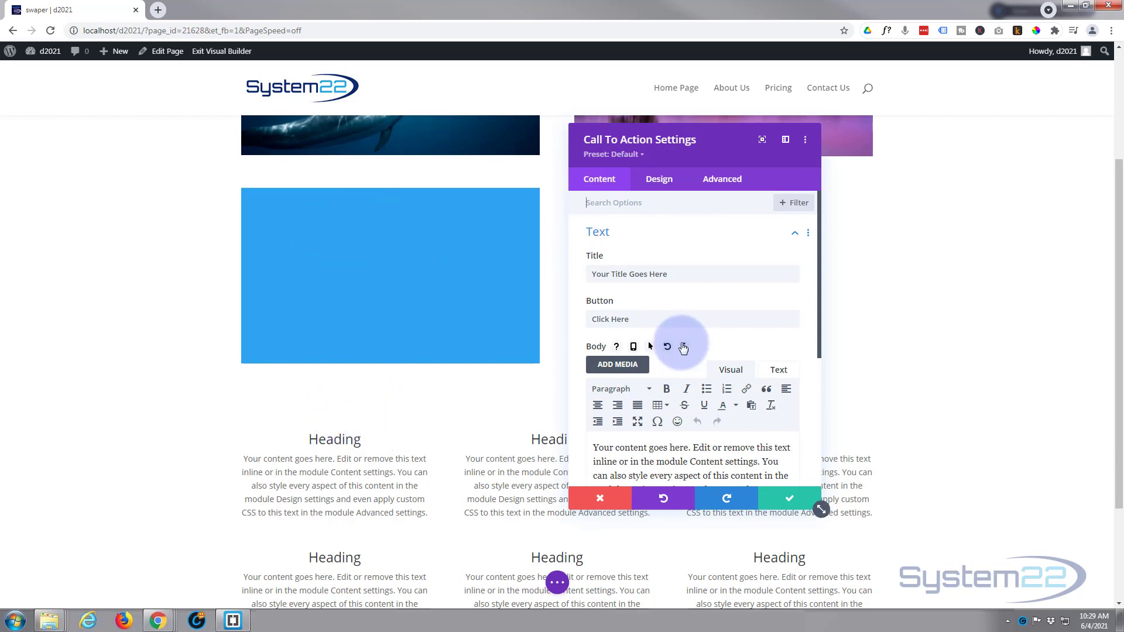
{"action": "left_click", "coordinate": [656, 184]}
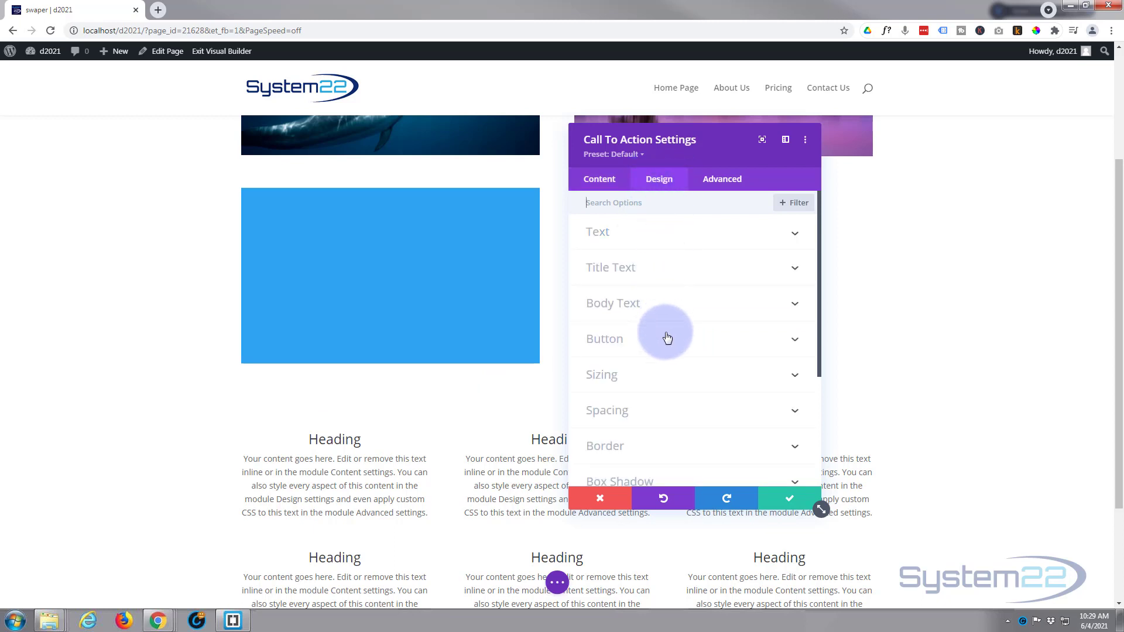
{"action": "left_click", "coordinate": [662, 408]}
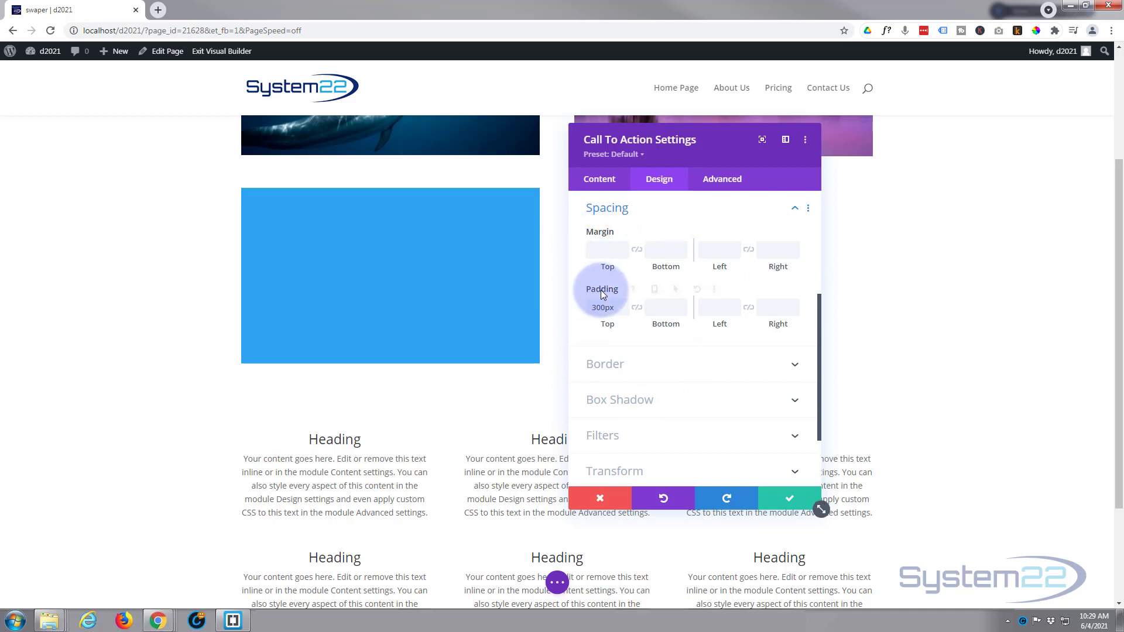
{"action": "left_click", "coordinate": [663, 290]}
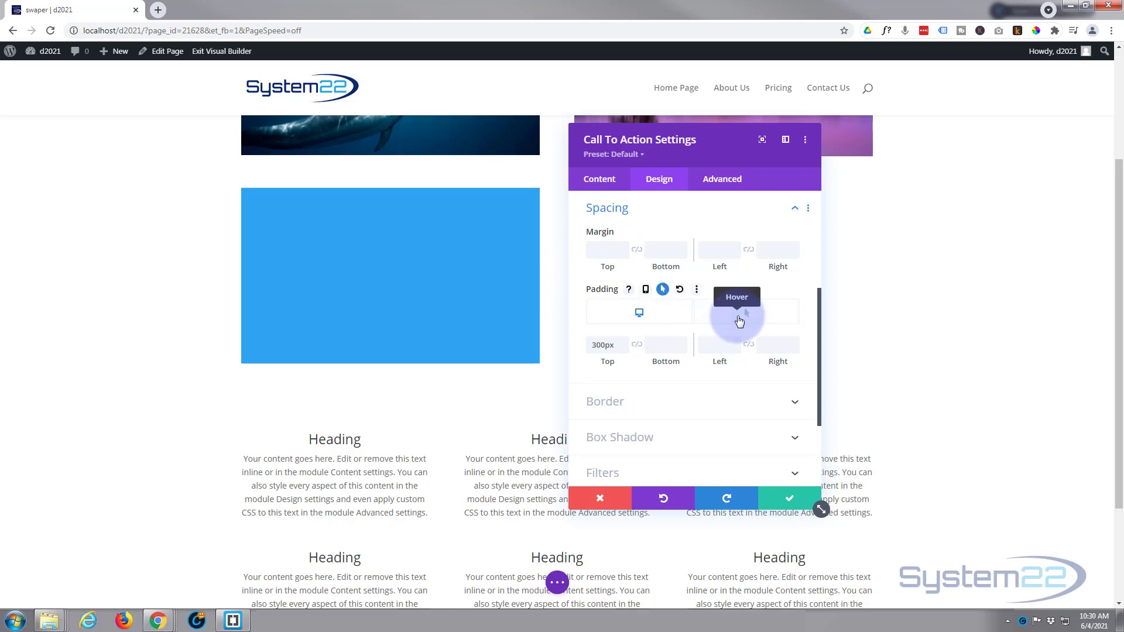
{"action": "left_click", "coordinate": [737, 316]}
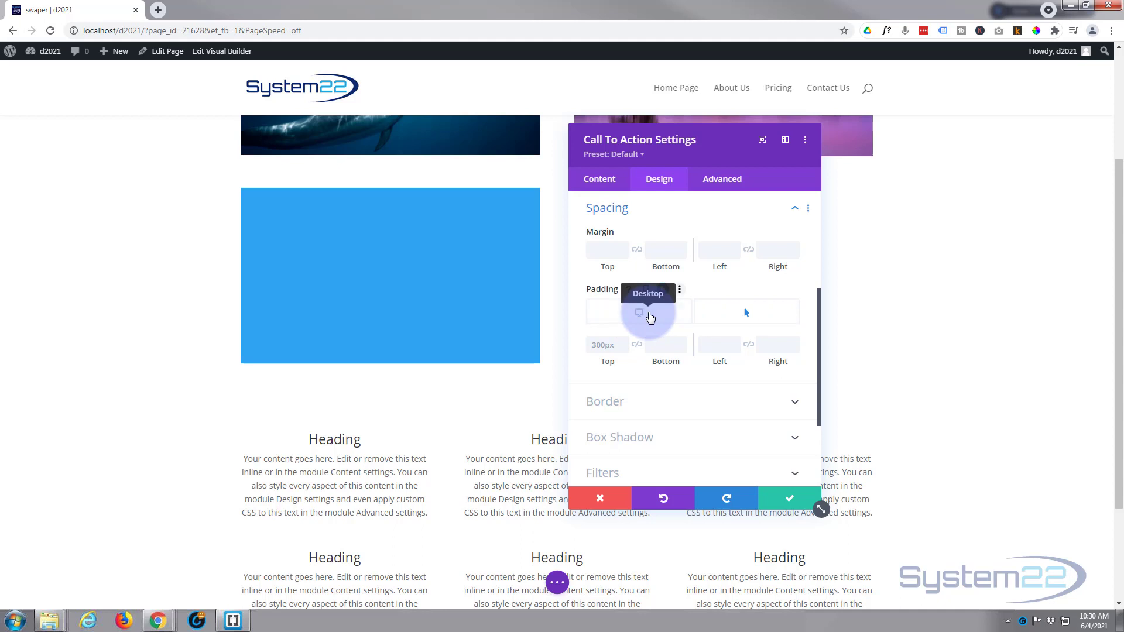
{"action": "left_click", "coordinate": [649, 313]}
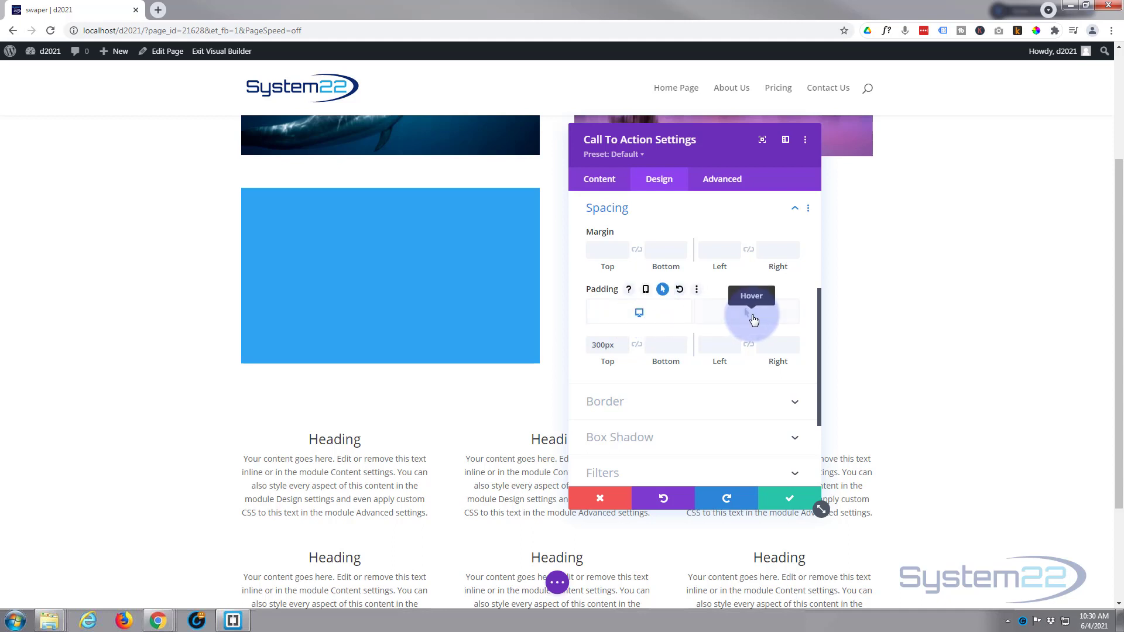
{"action": "left_click", "coordinate": [754, 319]}
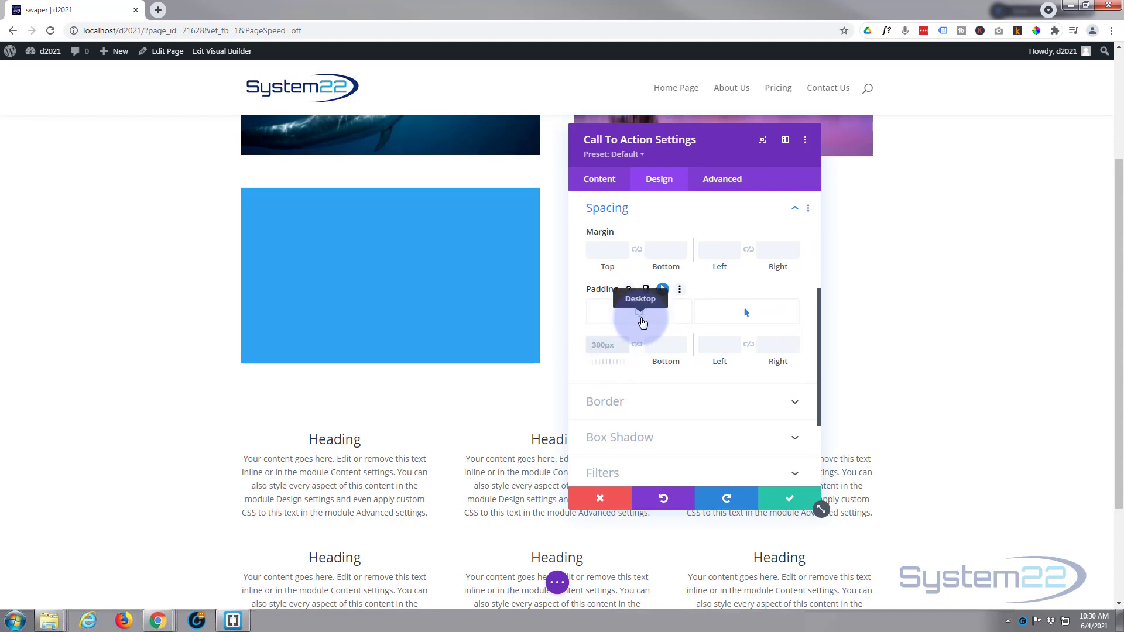
{"action": "left_click", "coordinate": [642, 322]}
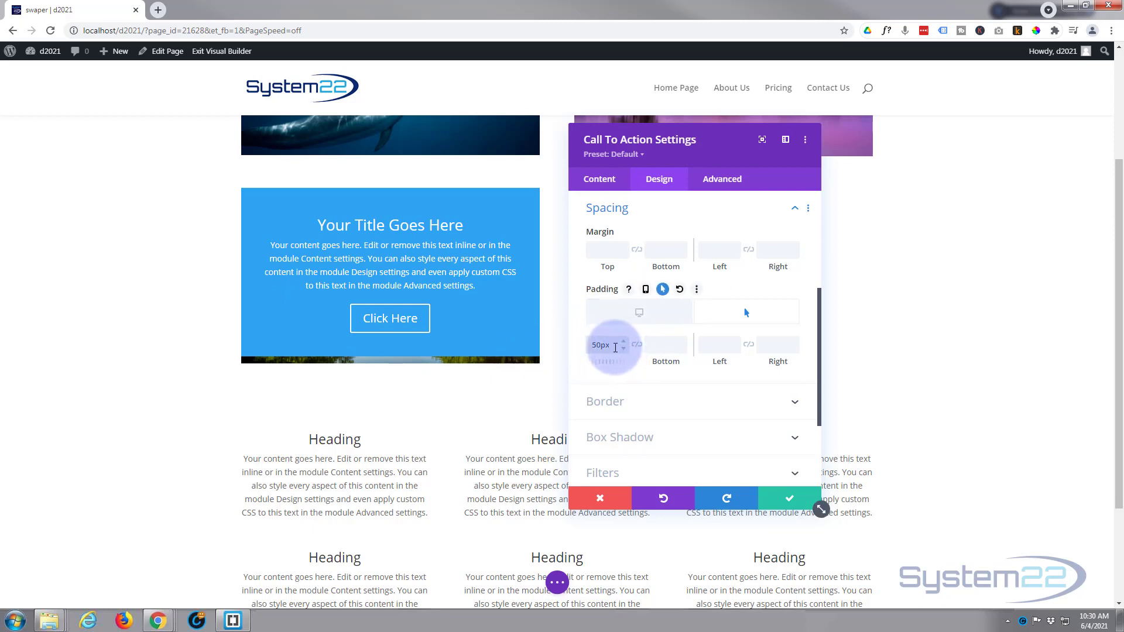
Step: Raise the call to action module's hover-state top padding to 63px
{"action": "left_click_drag", "start_coordinate": [615, 347], "coordinate": [592, 346]}
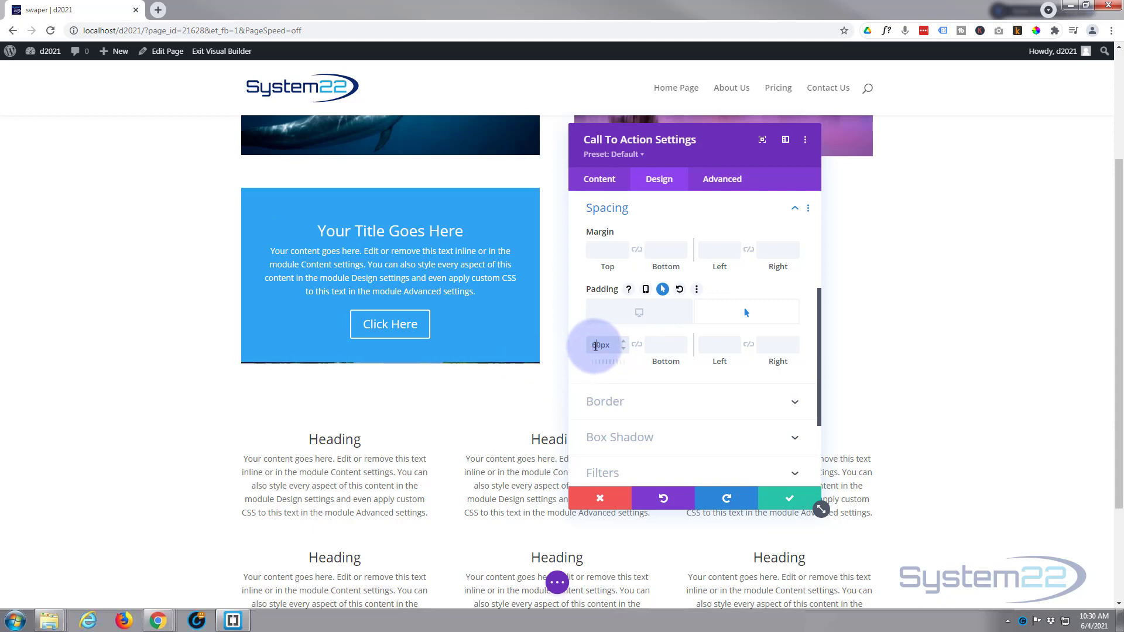
{"action": "left_click", "coordinate": [623, 341]}
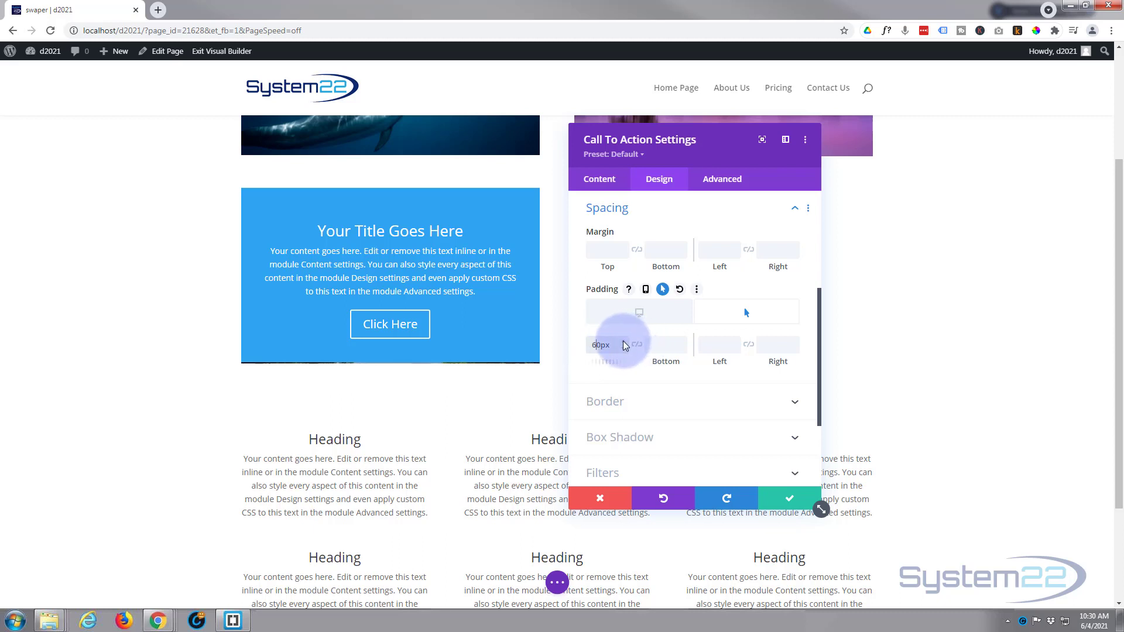
{"action": "left_click", "coordinate": [623, 343]}
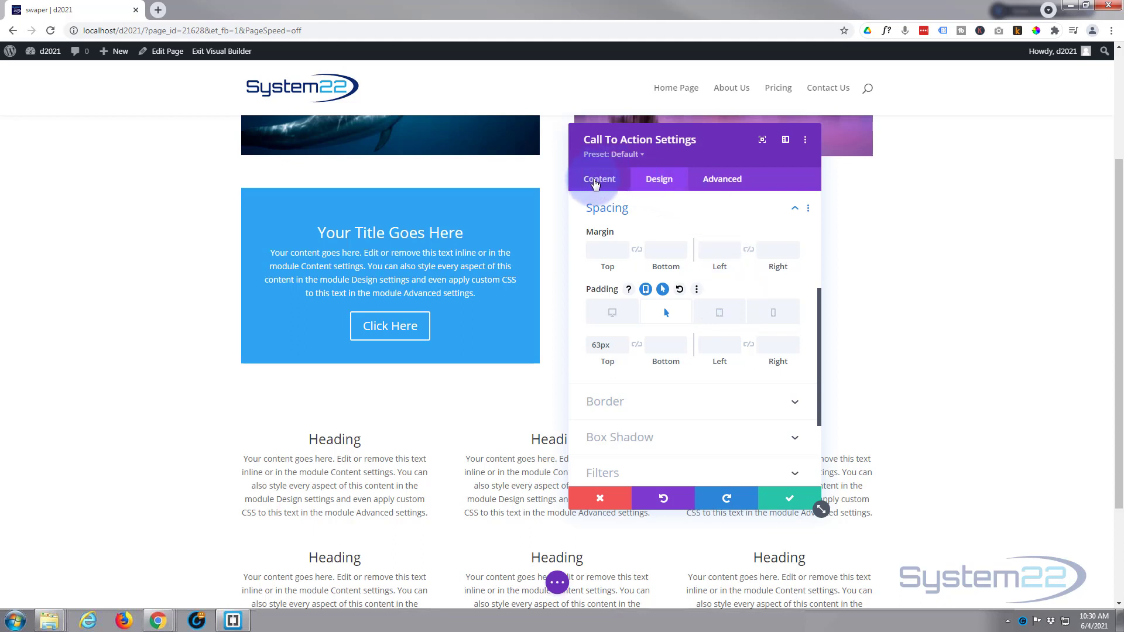
Step: Enable hover options for the call to action's background and remove the background color from its desktop state
{"action": "left_click", "coordinate": [601, 181]}
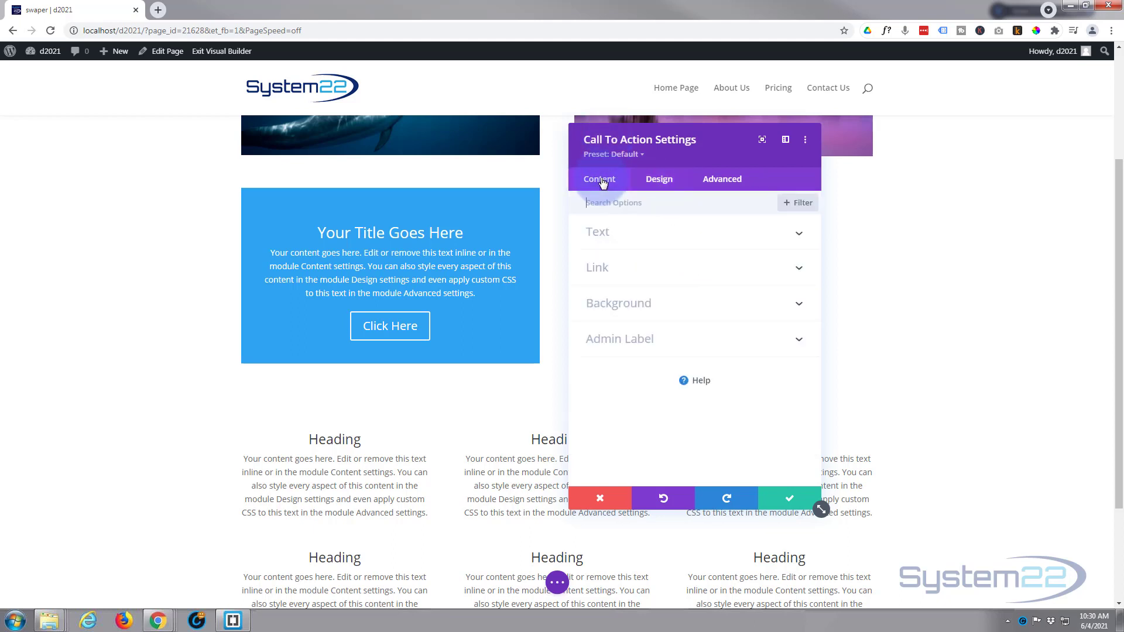
{"action": "left_click", "coordinate": [695, 303]}
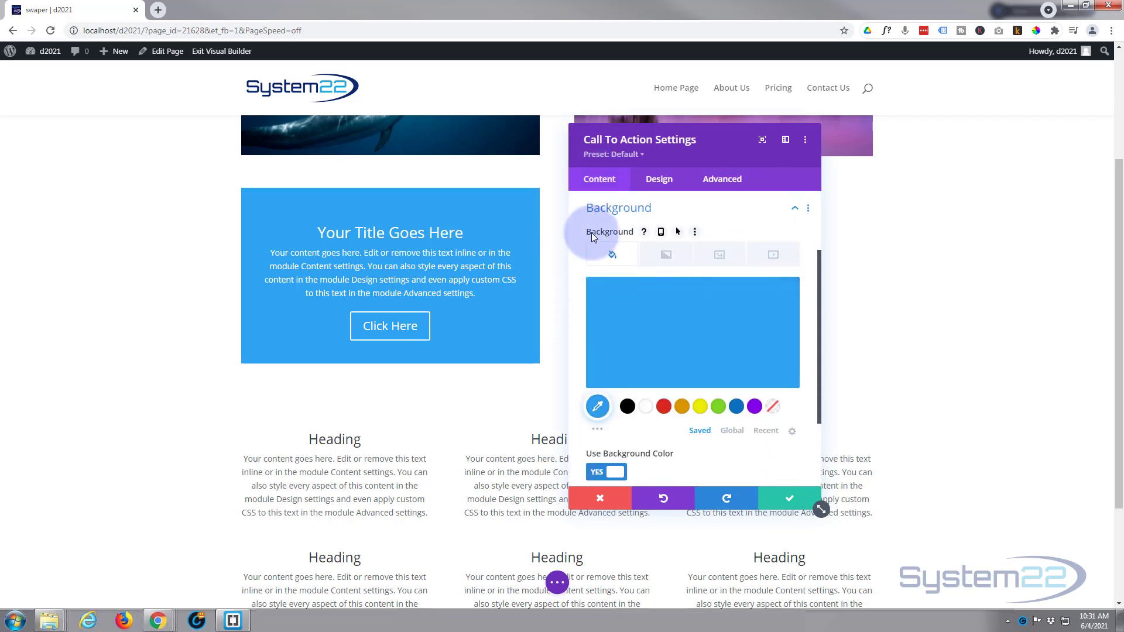
{"action": "left_click", "coordinate": [677, 233]}
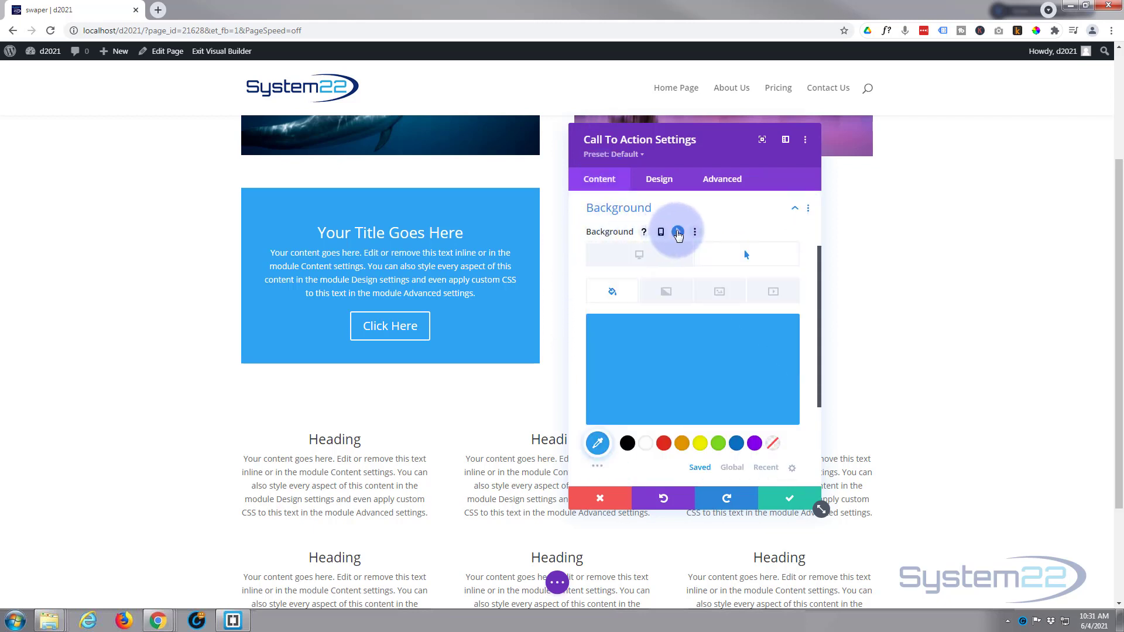
{"action": "left_click", "coordinate": [663, 260]}
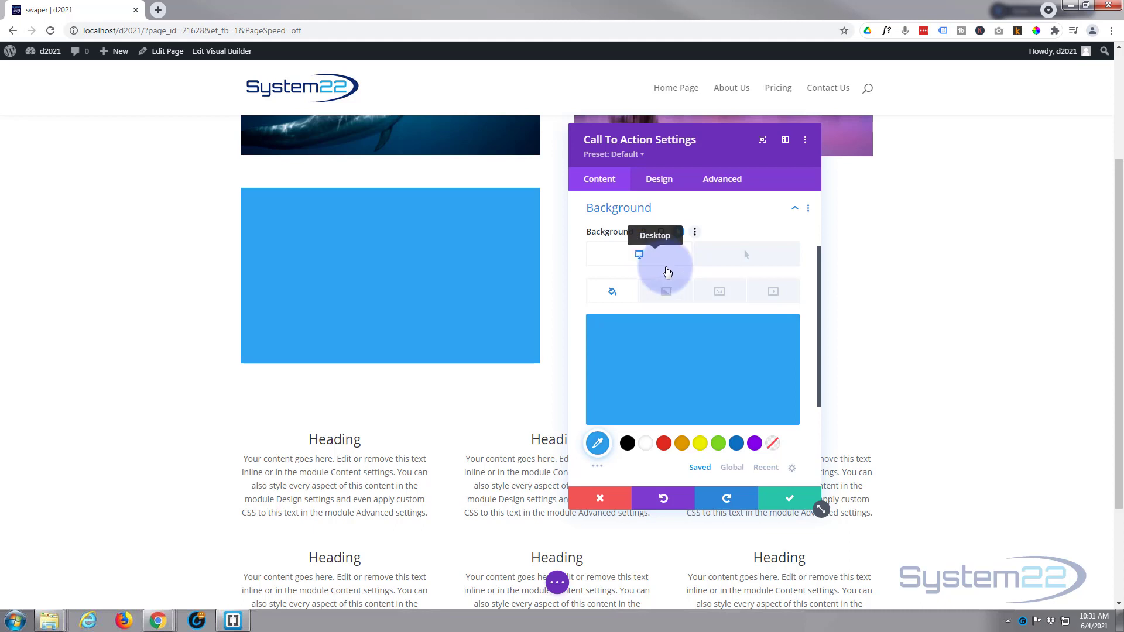
{"action": "mouse_move", "coordinate": [652, 348]}
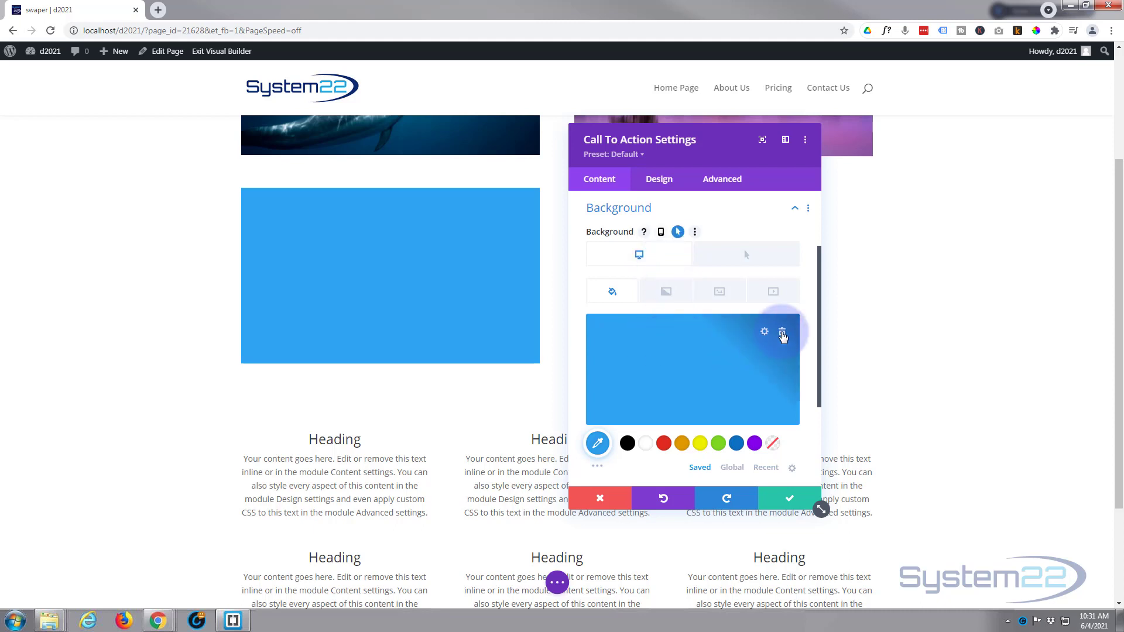
{"action": "left_click", "coordinate": [783, 334]}
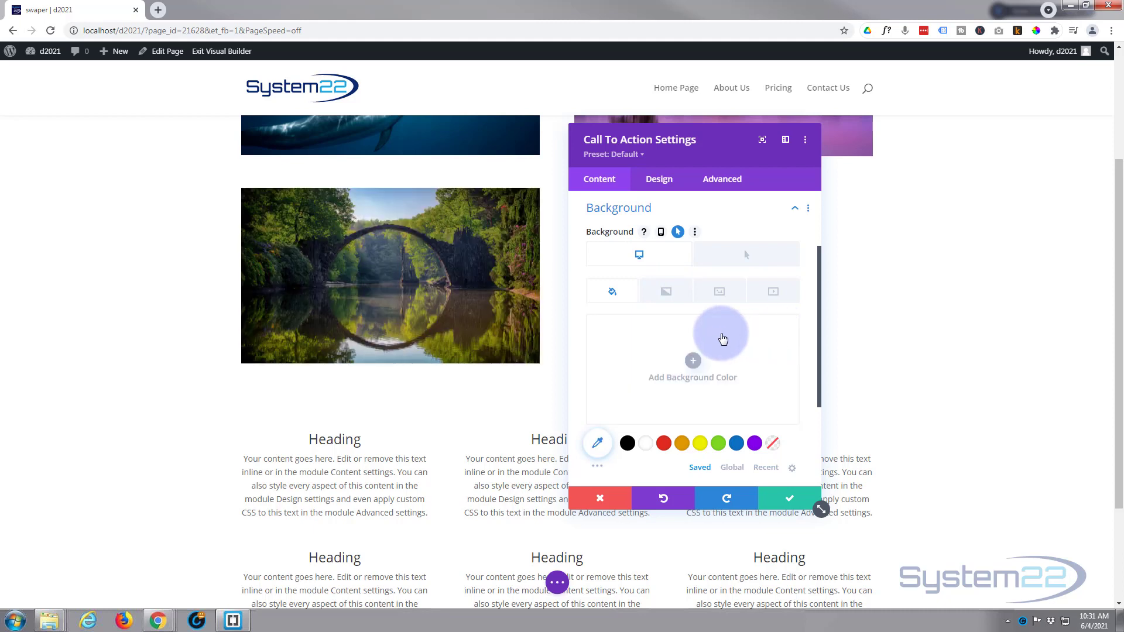
Step: Set the call to action's hover-state background color to the saved blue #0c71c3 at full opacity
{"action": "left_click", "coordinate": [748, 257]}
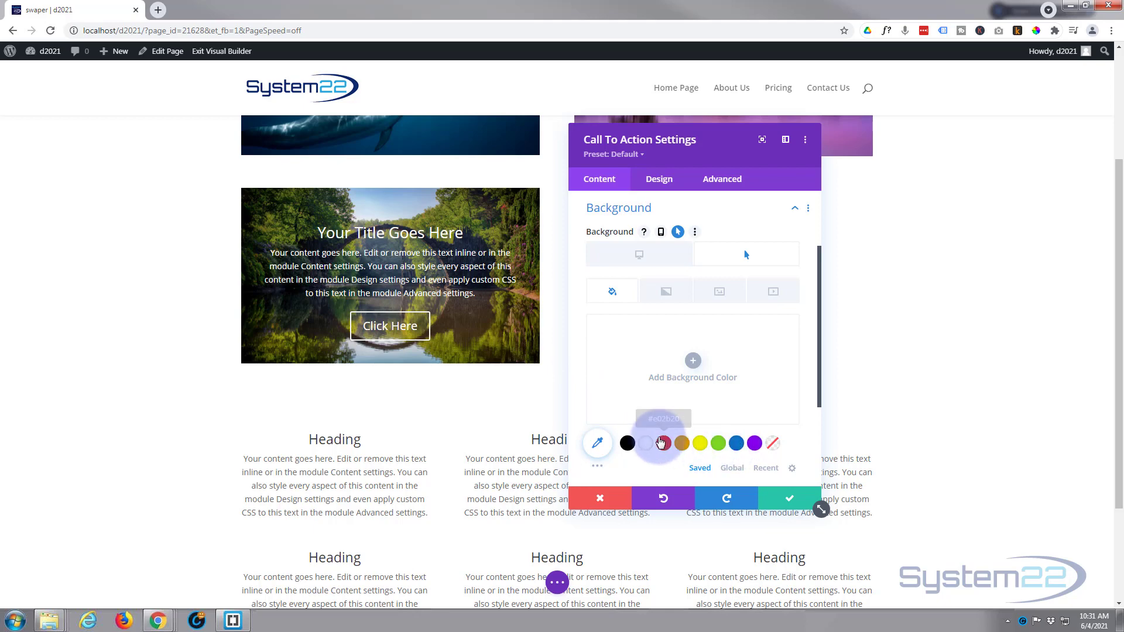
{"action": "left_click", "coordinate": [737, 445]}
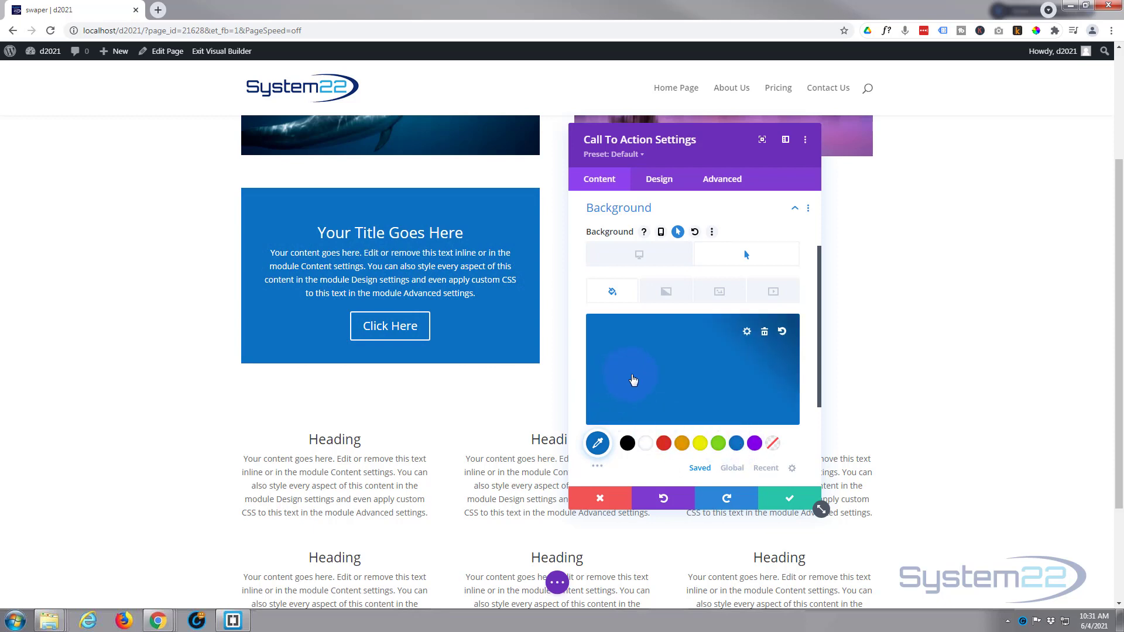
{"action": "left_click", "coordinate": [634, 380]}
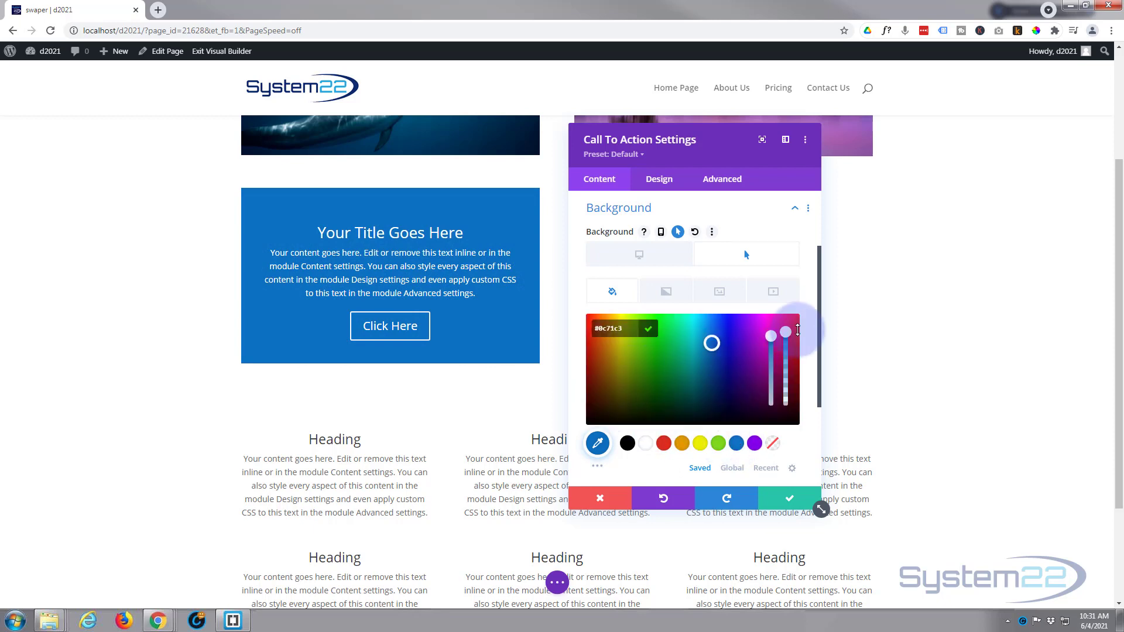
{"action": "mouse_move", "coordinate": [785, 332]}
{"action": "left_mouse_down"}
{"action": "mouse_move", "coordinate": [786, 401]}
{"action": "mouse_move", "coordinate": [789, 325]}
{"action": "left_mouse_up"}
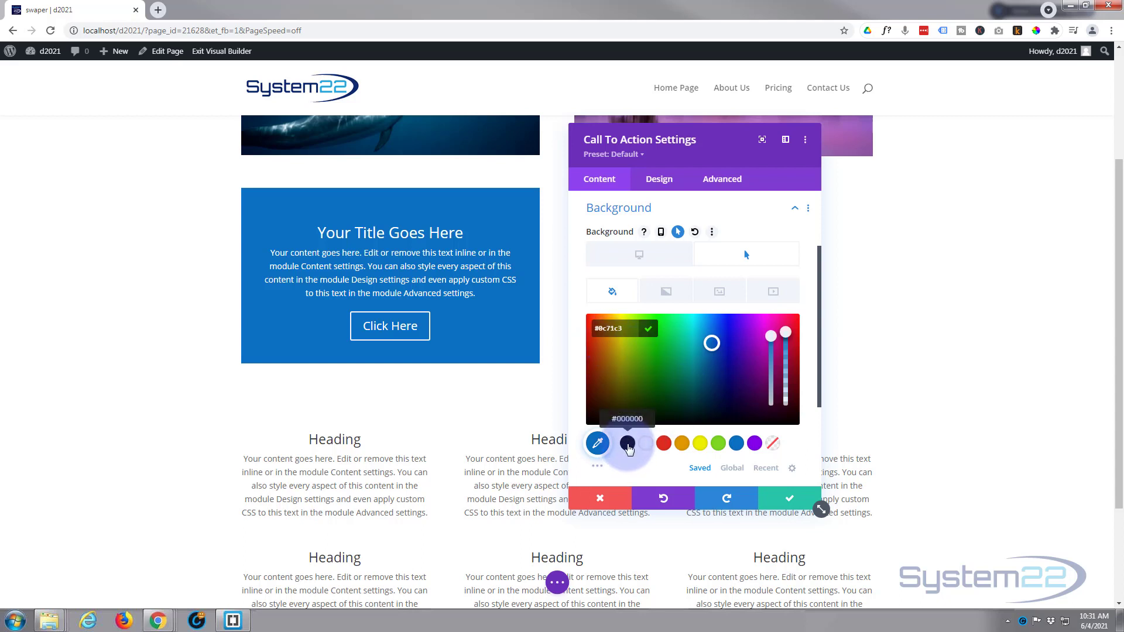
Step: Try a black #000000 hover-state background, lowering its opacity to about 0.26 and returning it to full
{"action": "left_click", "coordinate": [627, 445]}
{"action": "left_click", "coordinate": [694, 394]}
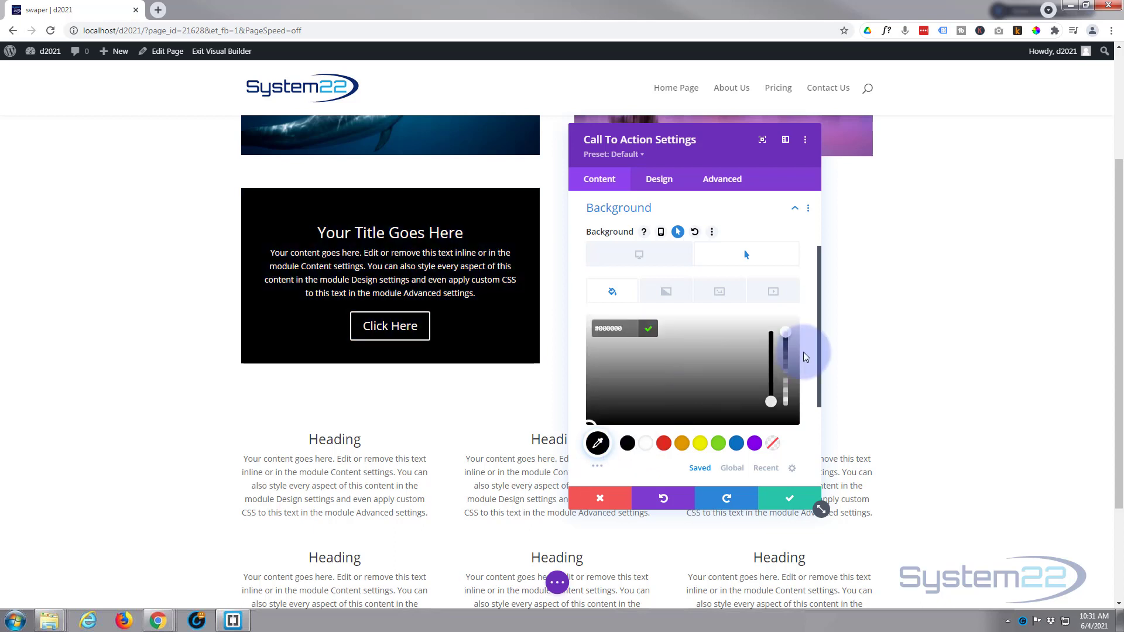
{"action": "left_click_drag", "start_coordinate": [786, 335], "coordinate": [786, 395]}
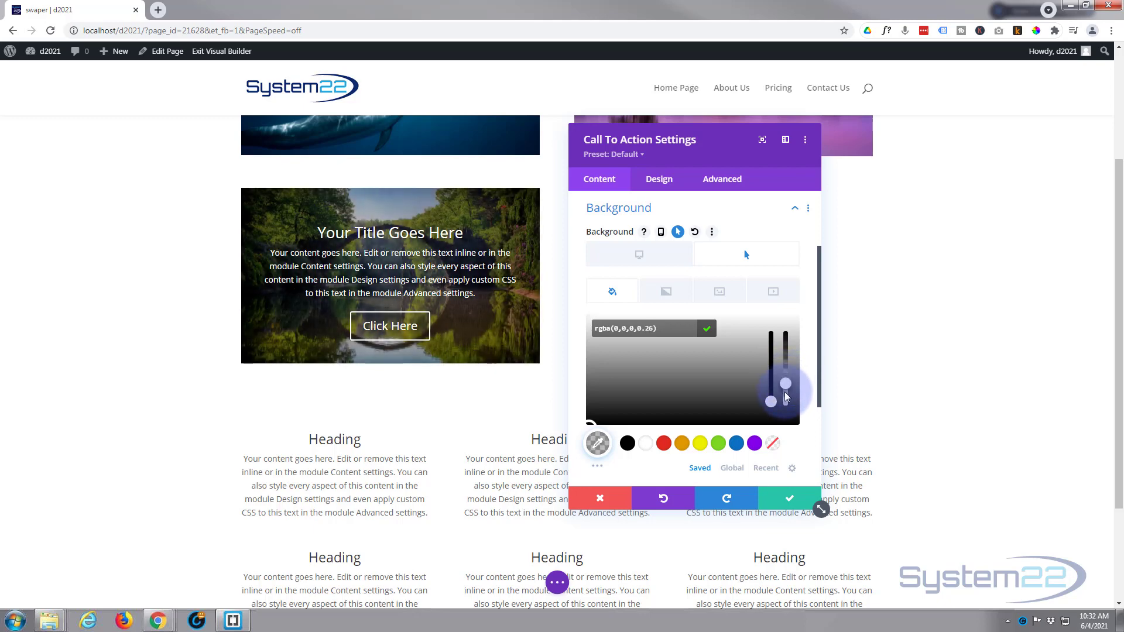
{"action": "left_click_drag", "start_coordinate": [786, 397], "coordinate": [784, 332]}
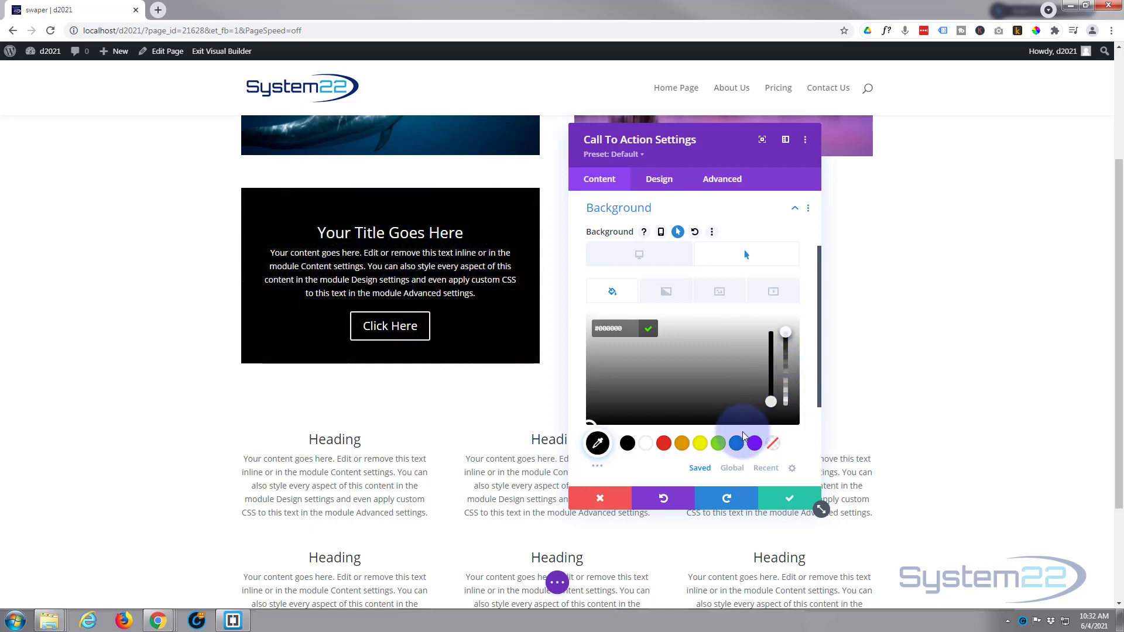
Step: Switch the hover-state background back to blue #0c71c3 and compare the module's desktop and hover states
{"action": "left_click", "coordinate": [736, 445]}
{"action": "mouse_move", "coordinate": [651, 360]}
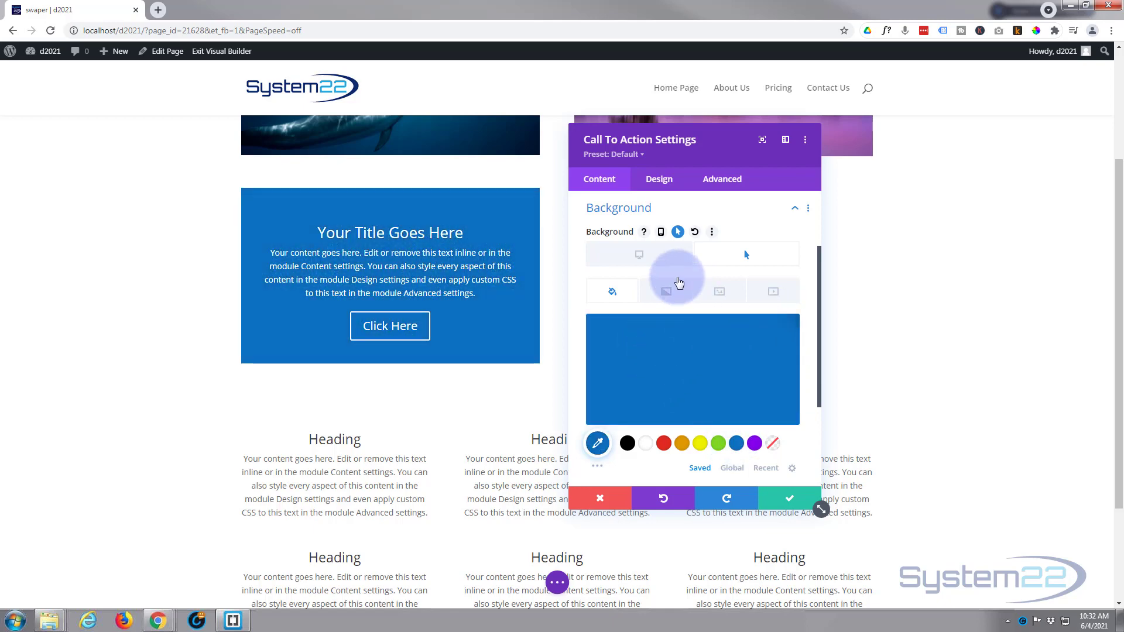
{"action": "left_click", "coordinate": [652, 259]}
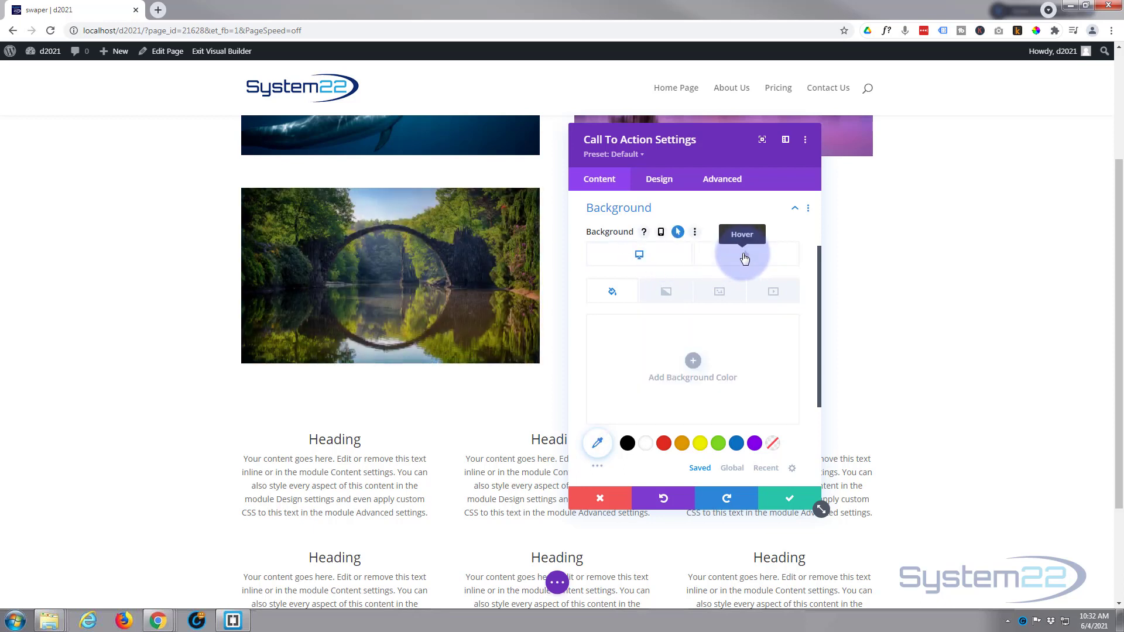
{"action": "left_click", "coordinate": [745, 258]}
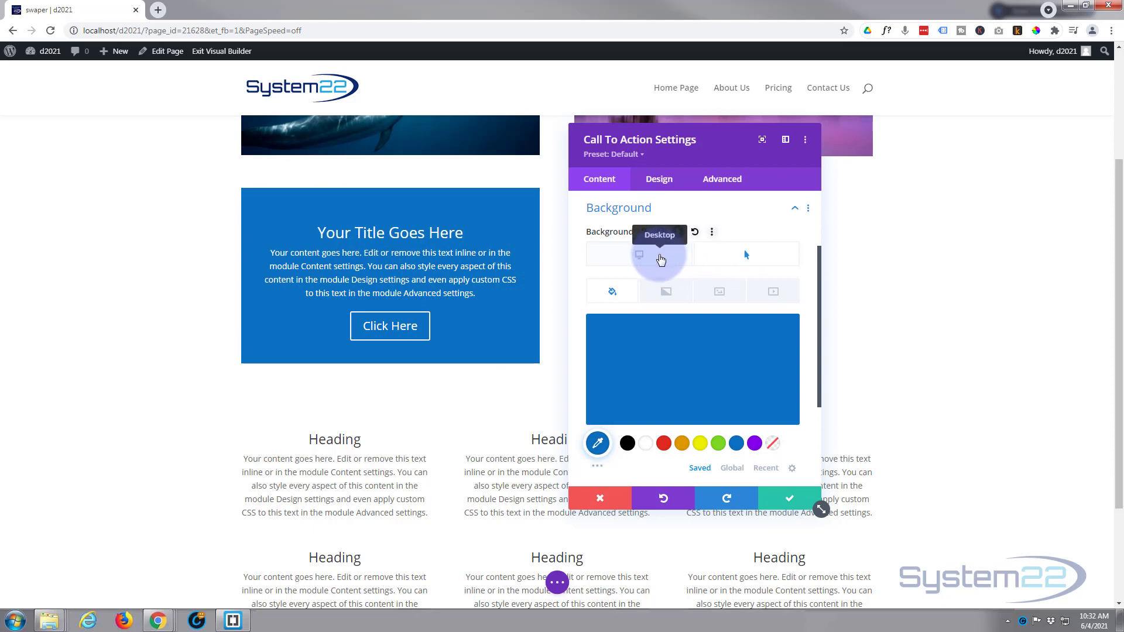
{"action": "left_click", "coordinate": [660, 259]}
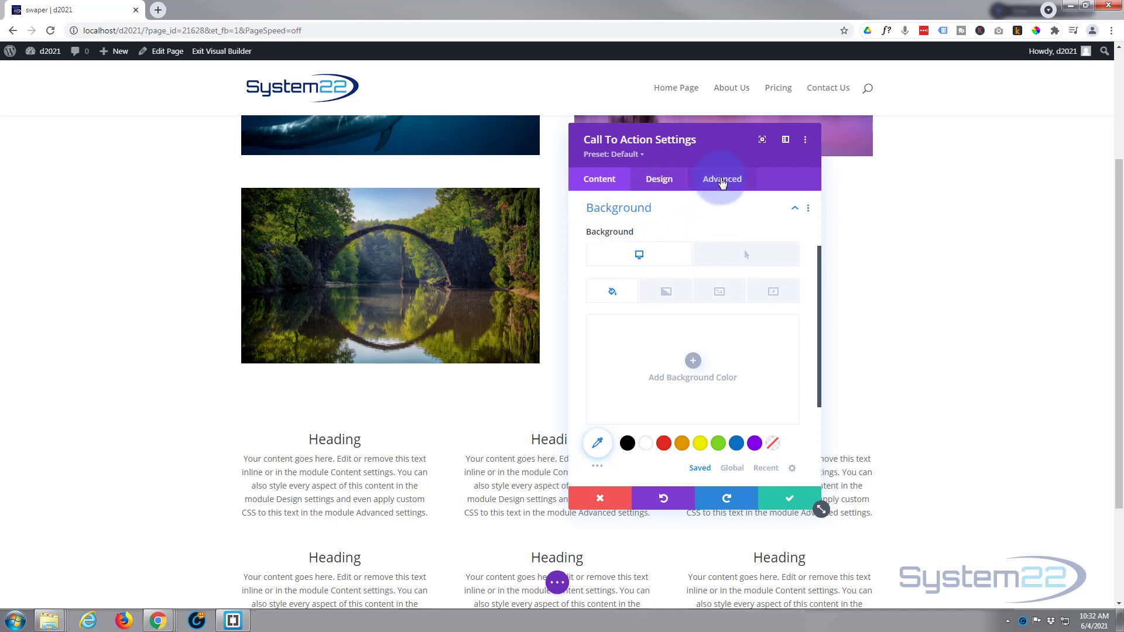
Step: Set the call to action module's transition duration to 750ms
{"action": "left_click", "coordinate": [722, 183]}
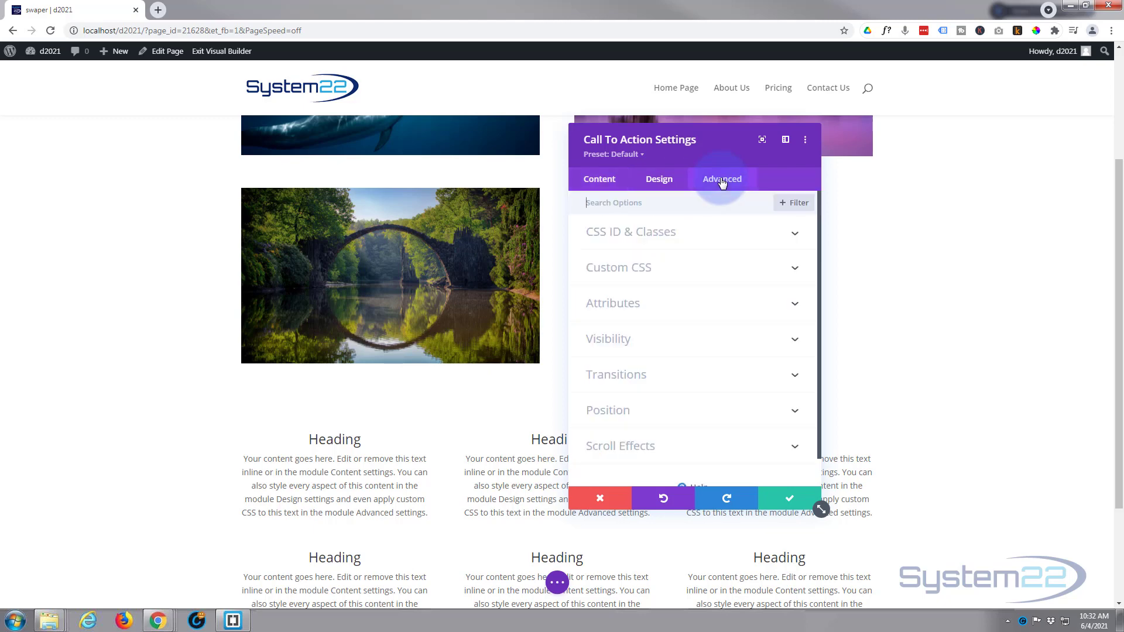
{"action": "left_click", "coordinate": [691, 380]}
{"action": "left_click", "coordinate": [609, 251]}
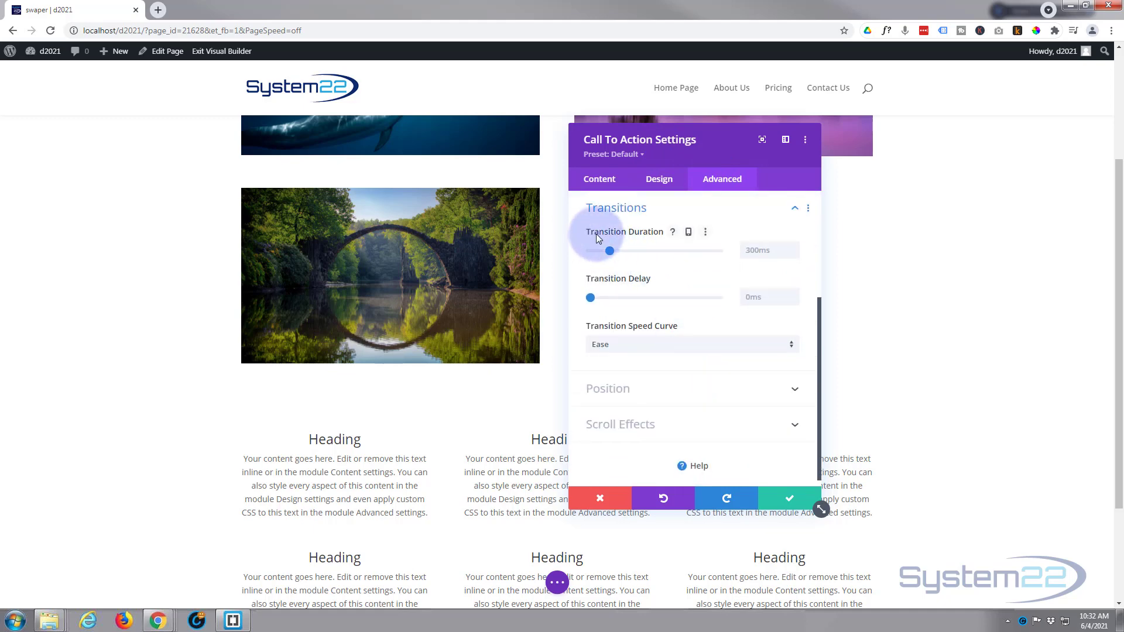
{"action": "left_click_drag", "start_coordinate": [624, 251], "coordinate": [637, 250]}
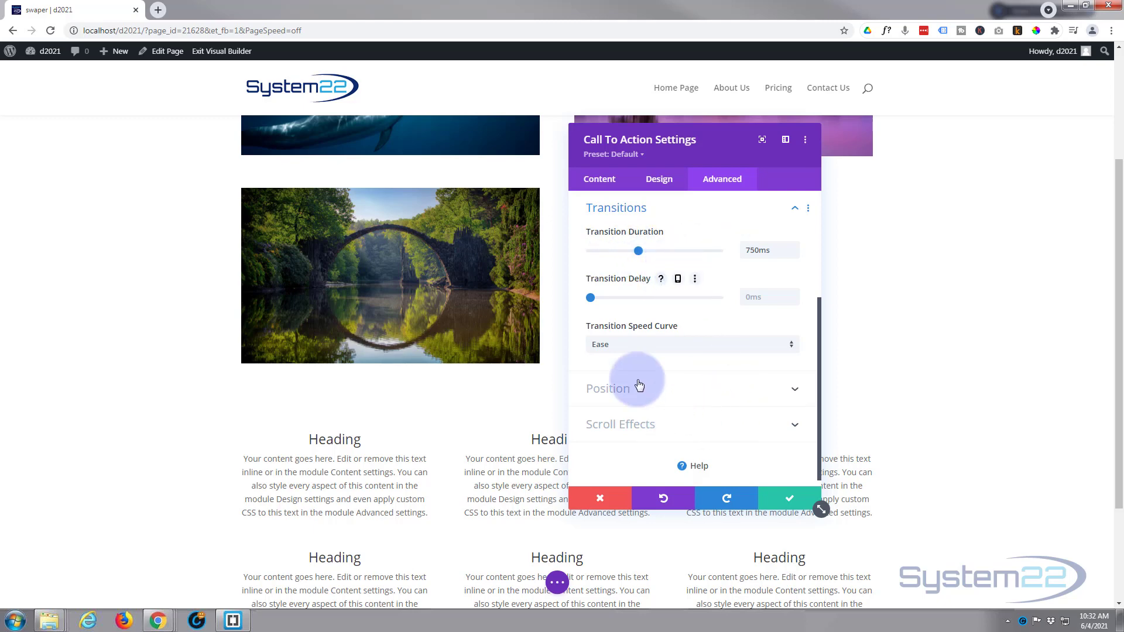
Step: Set the transition speed curve to Ease-In-Out and save the call to action module
{"action": "left_click", "coordinate": [676, 349]}
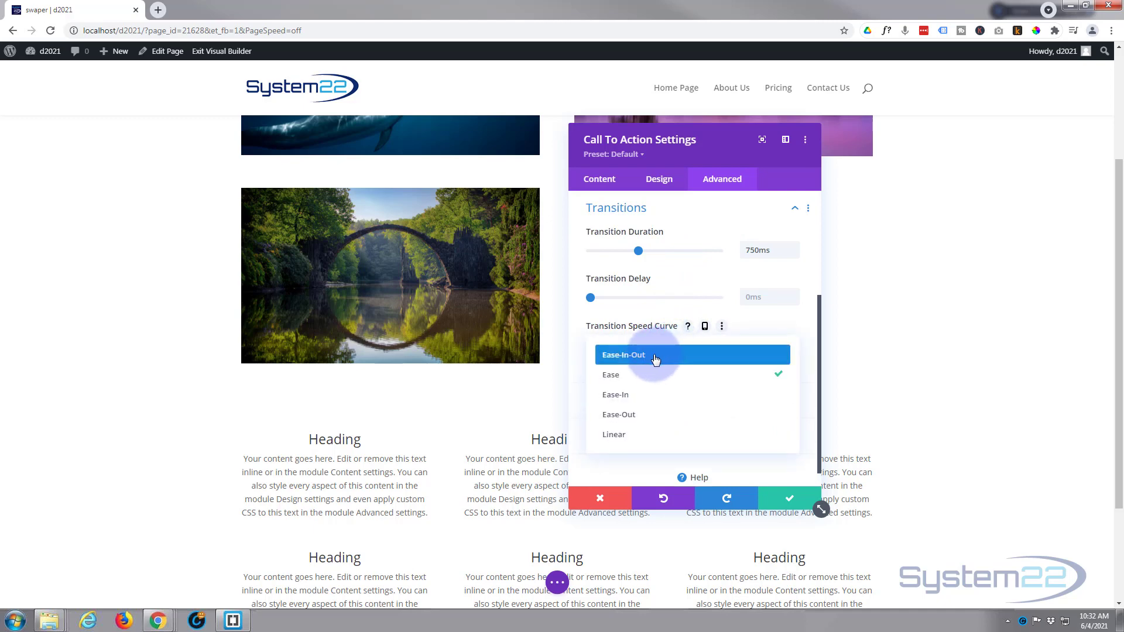
{"action": "left_click", "coordinate": [655, 359]}
{"action": "left_click", "coordinate": [656, 349]}
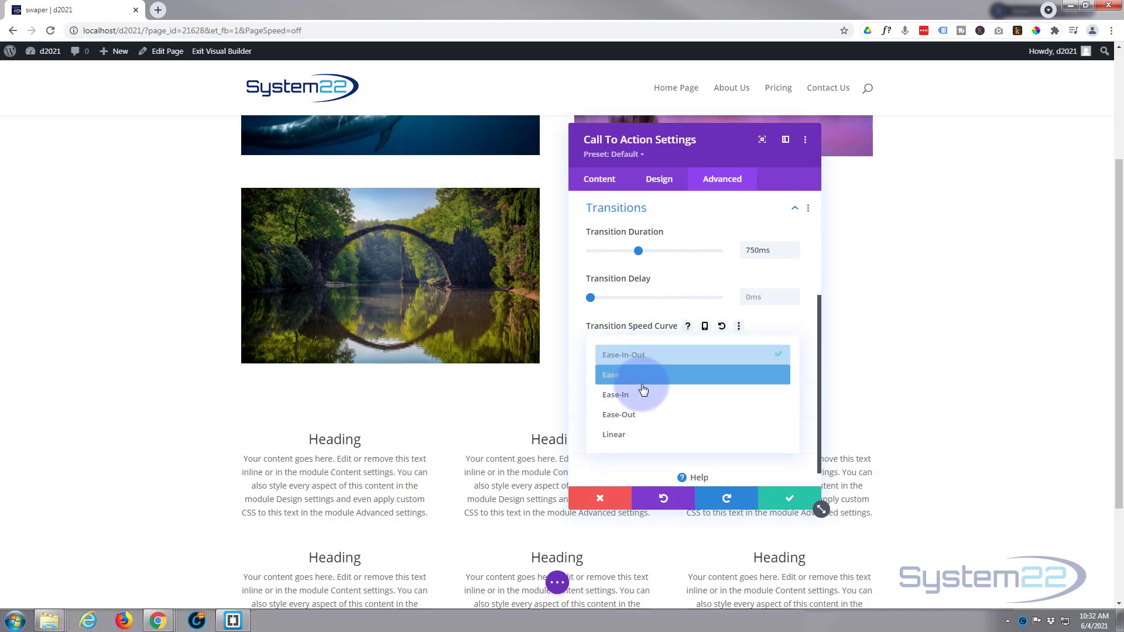
{"action": "left_click", "coordinate": [618, 364]}
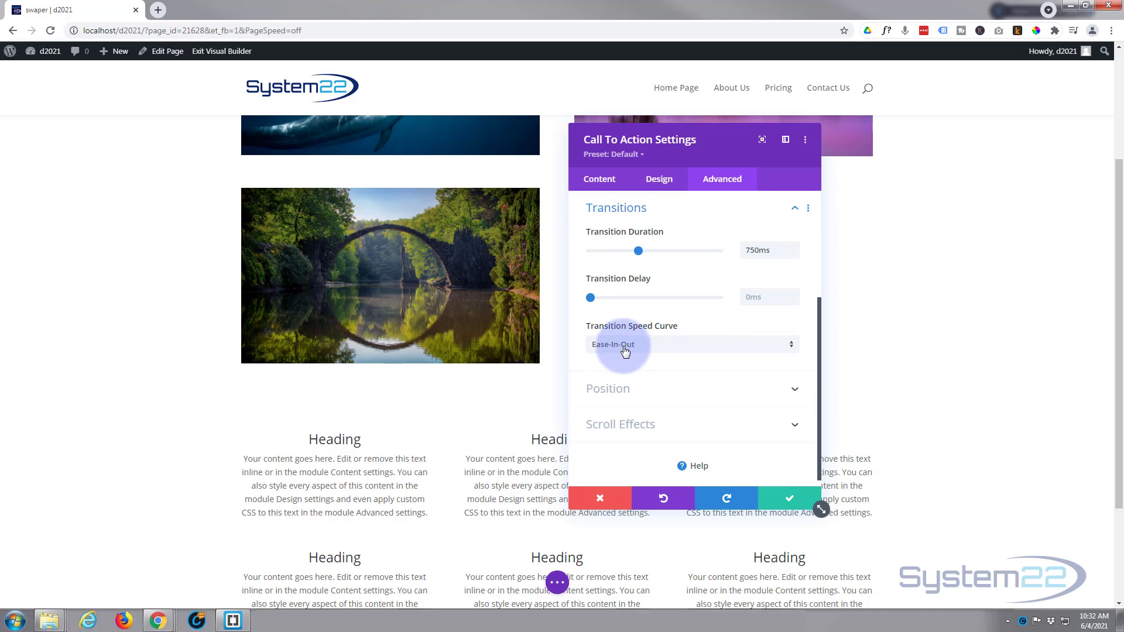
{"action": "left_click", "coordinate": [788, 501]}
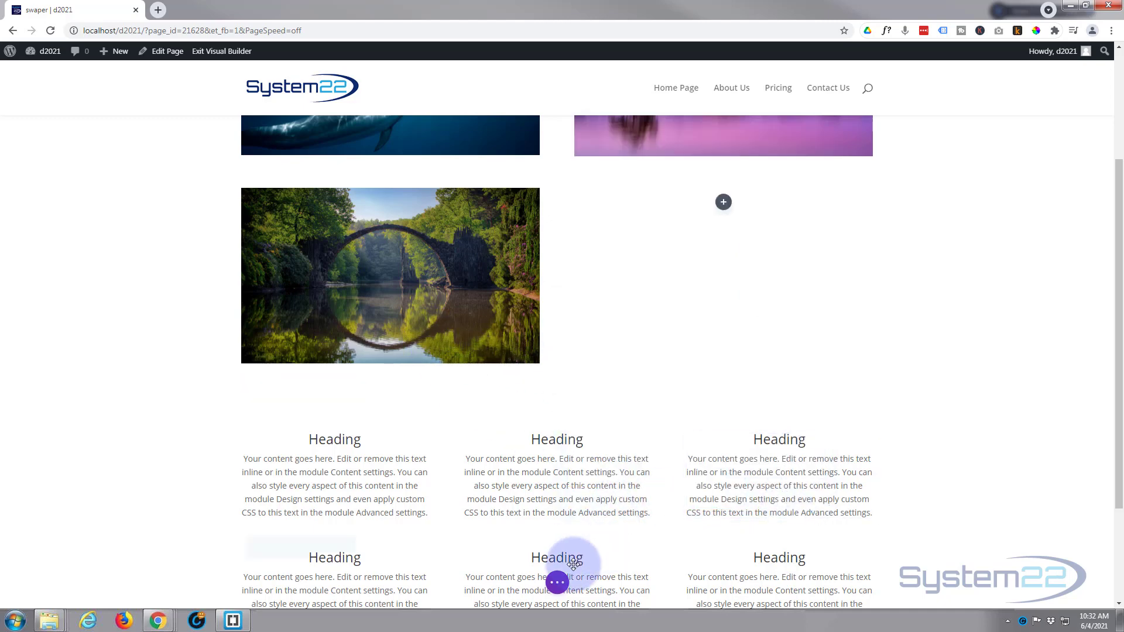
Step: Save the page as a draft and exit the Visual Builder
{"action": "left_click", "coordinate": [556, 584]}
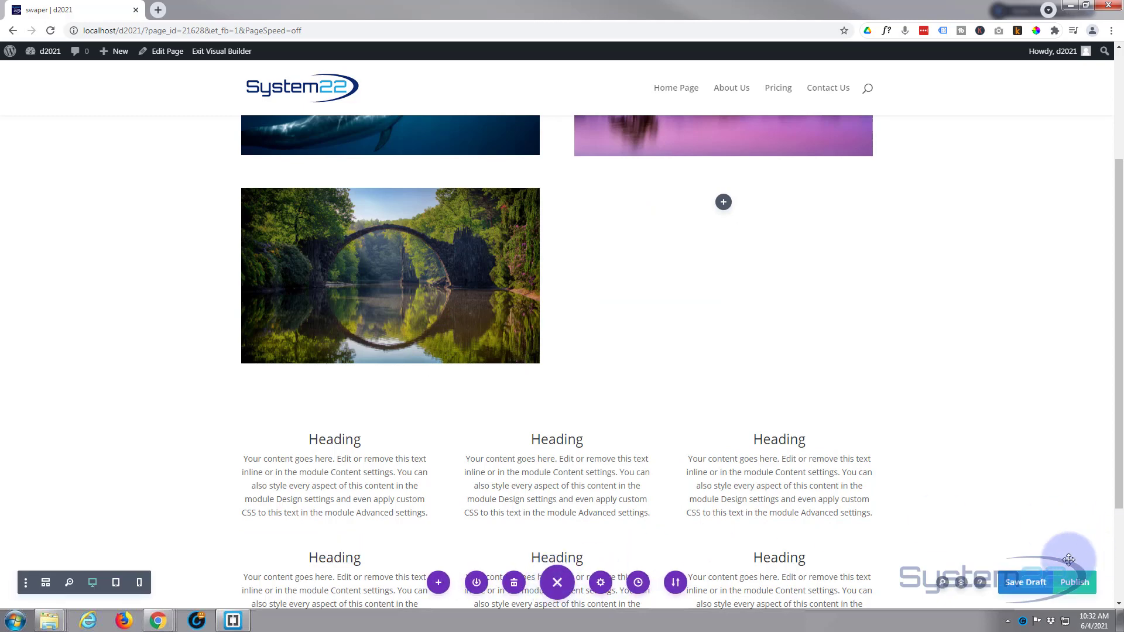
{"action": "left_click", "coordinate": [1035, 583]}
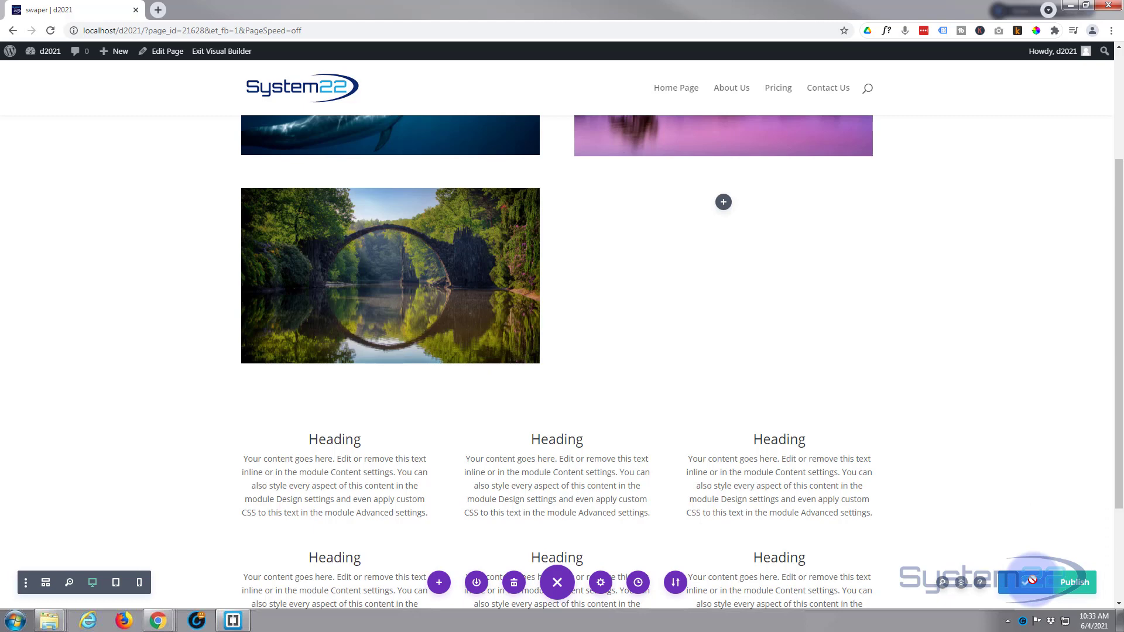
{"action": "left_click", "coordinate": [230, 54]}
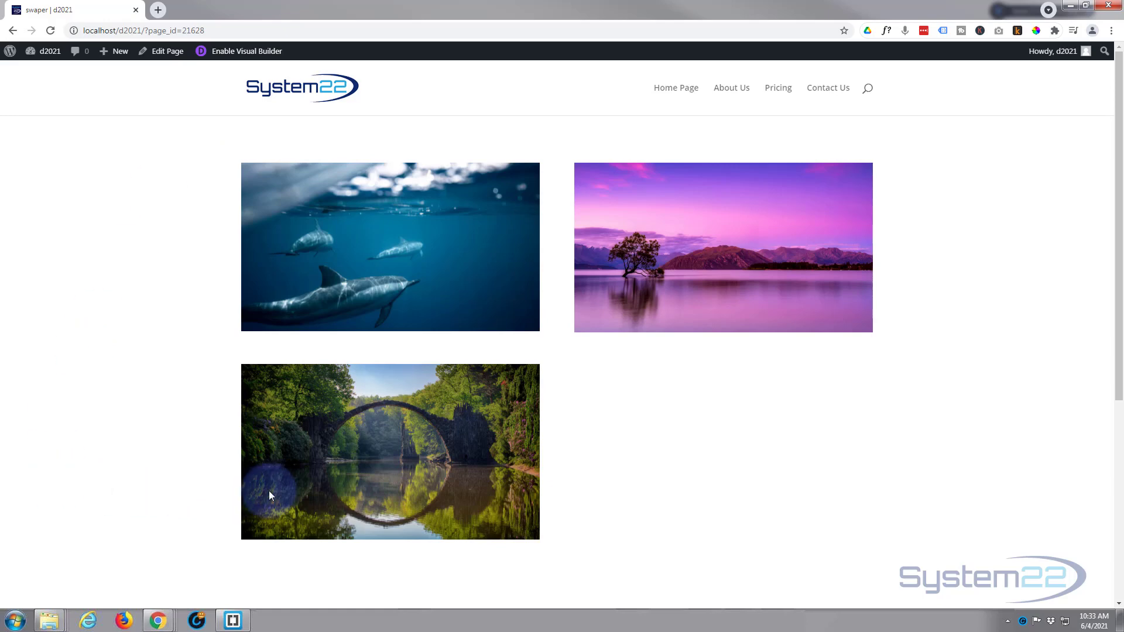
Step: Check the call to action's hover animation over the bridge image on the front-end page
{"action": "mouse_move", "coordinate": [269, 491]}
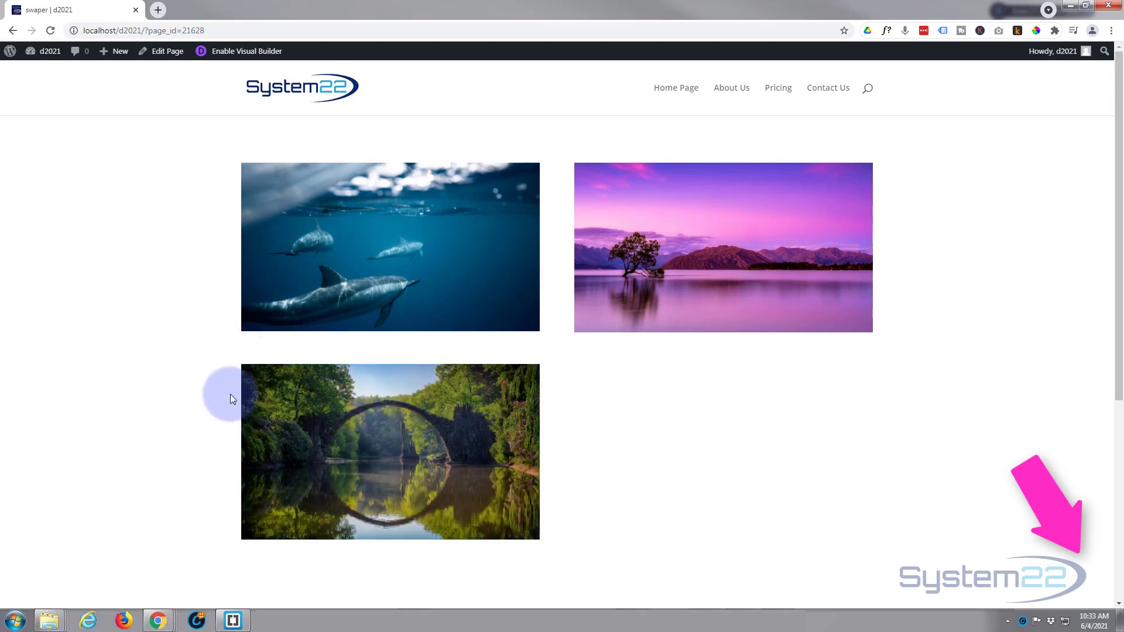
{"action": "mouse_move", "coordinate": [297, 406]}
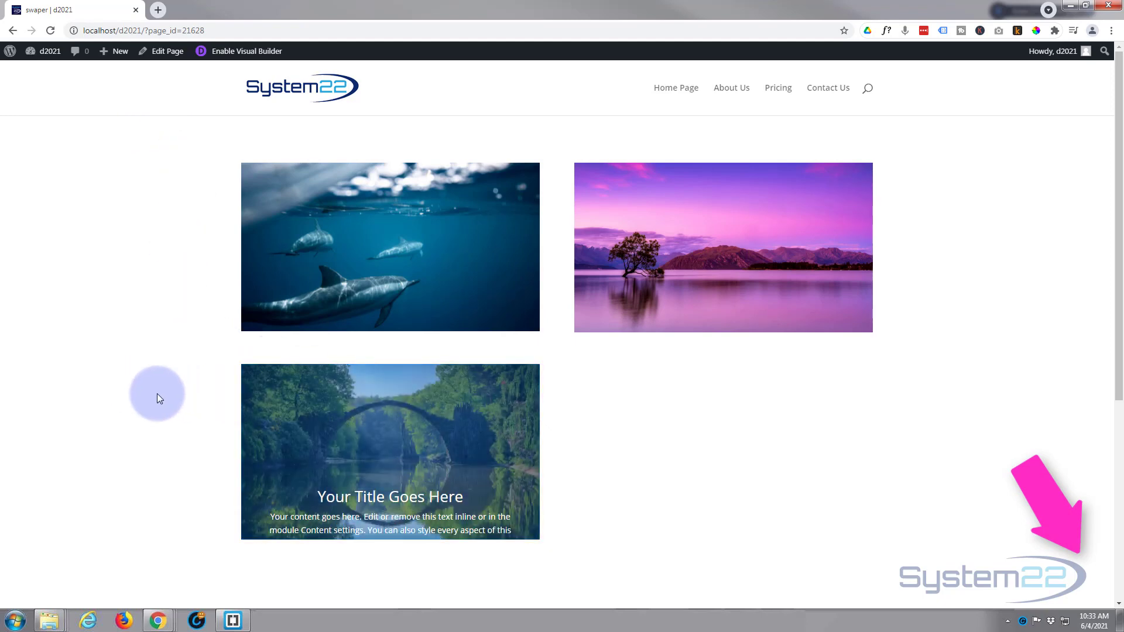
{"action": "mouse_move", "coordinate": [336, 431]}
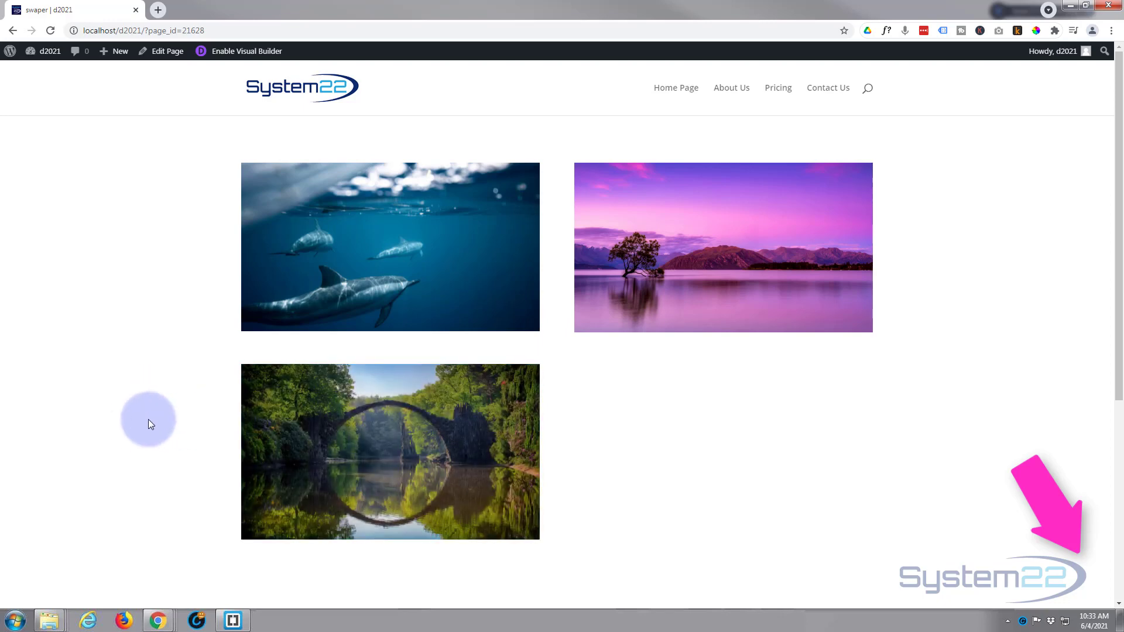
{"action": "mouse_move", "coordinate": [295, 450]}
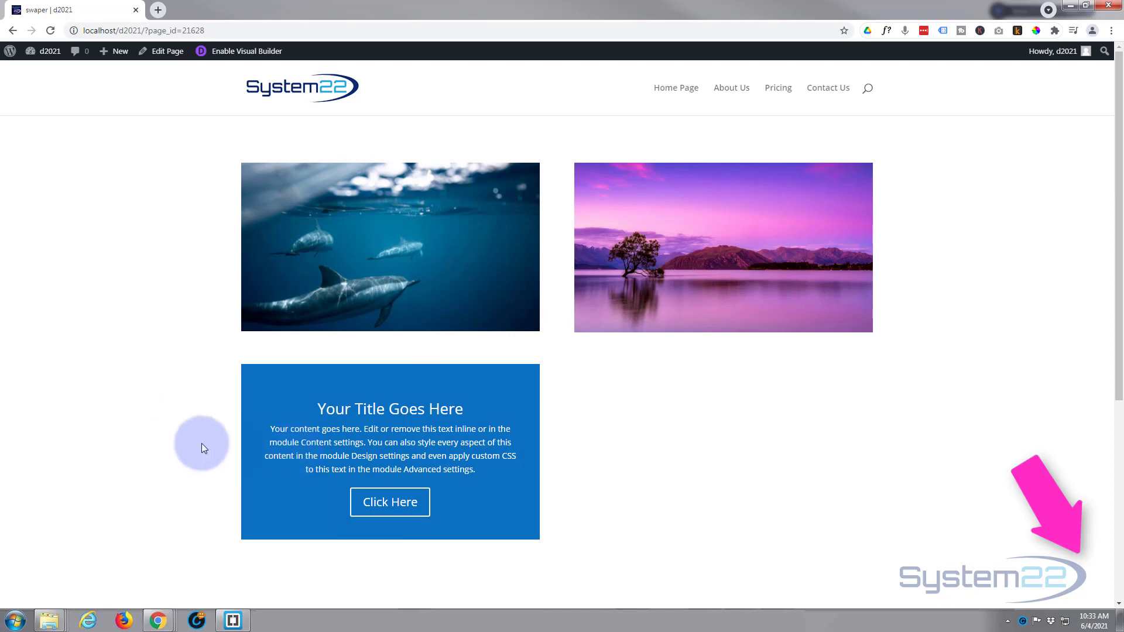